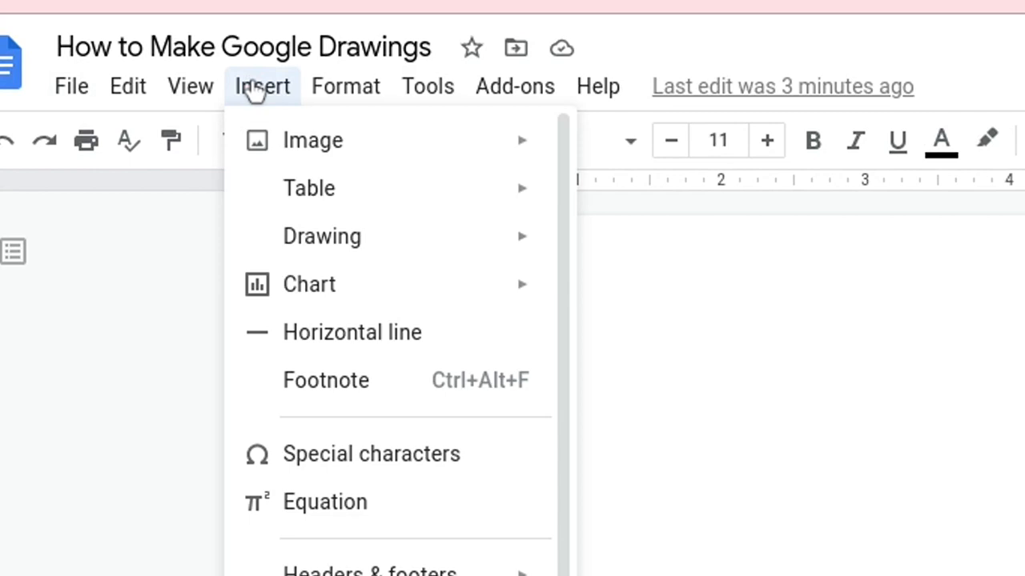
Open a new blank drawing canvas via Insert > Drawing > New
mouse_move(480, 247)
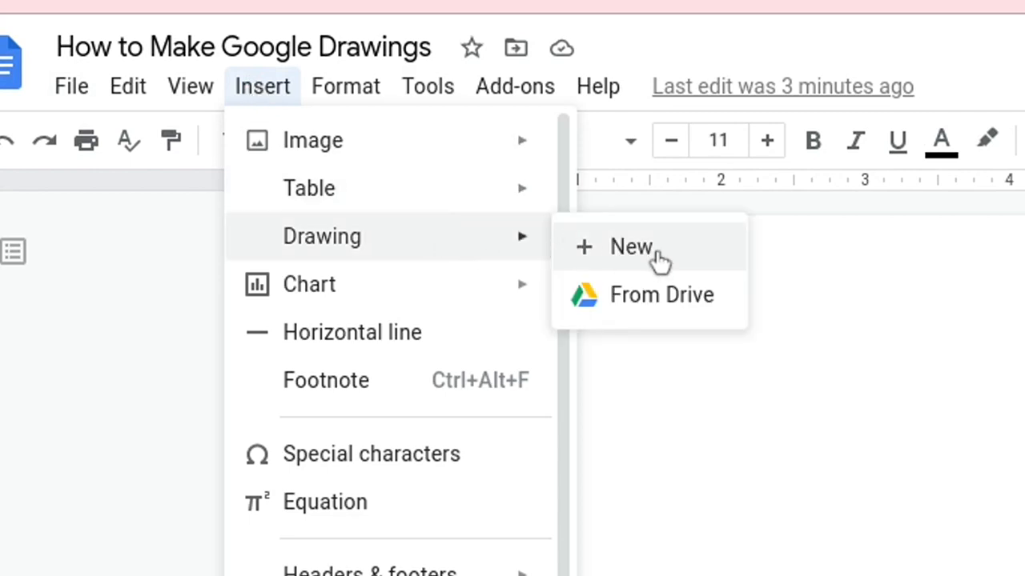
click(656, 252)
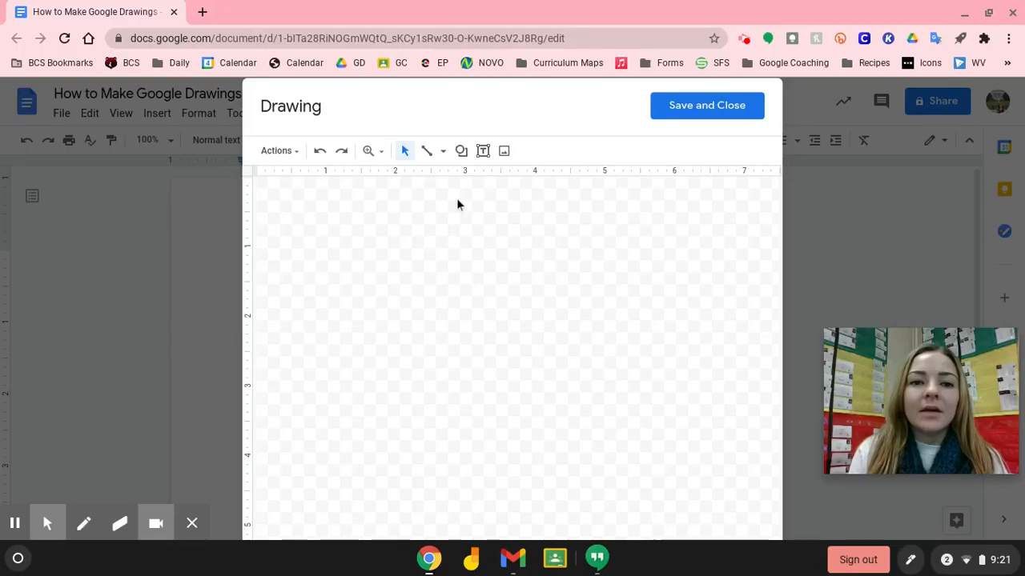
click(285, 153)
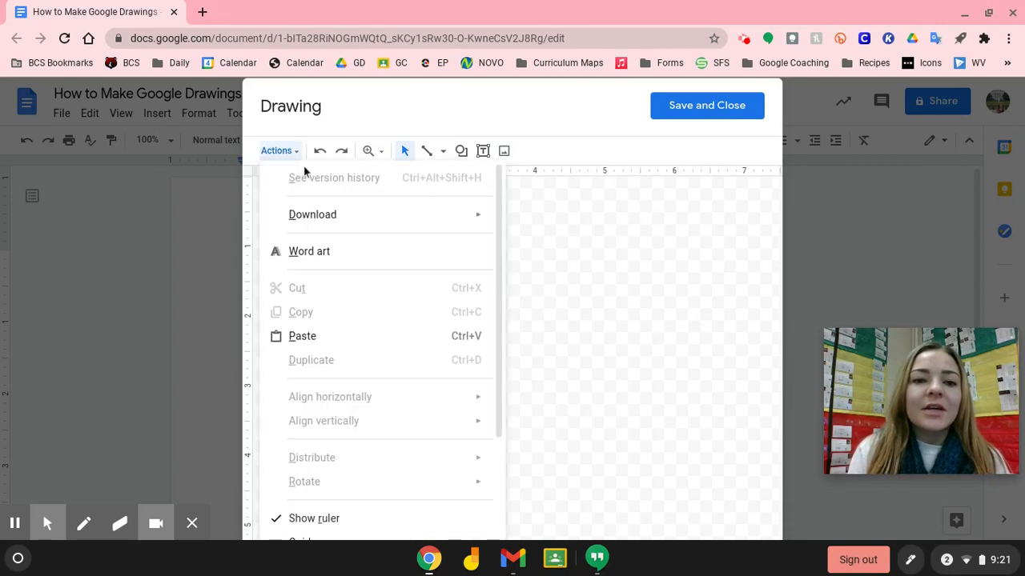
mouse_move(350, 216)
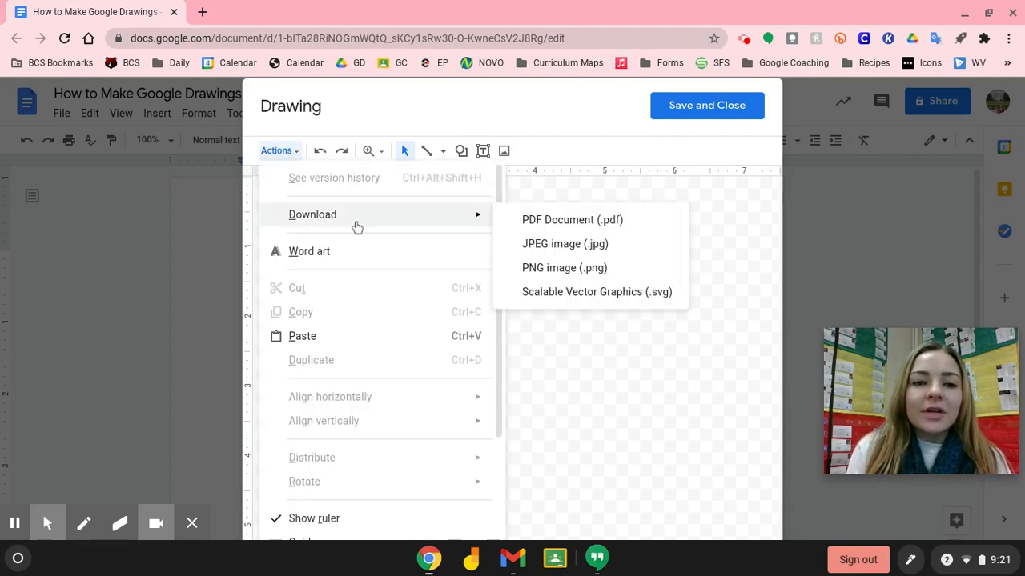
scroll(356, 254, down, 2)
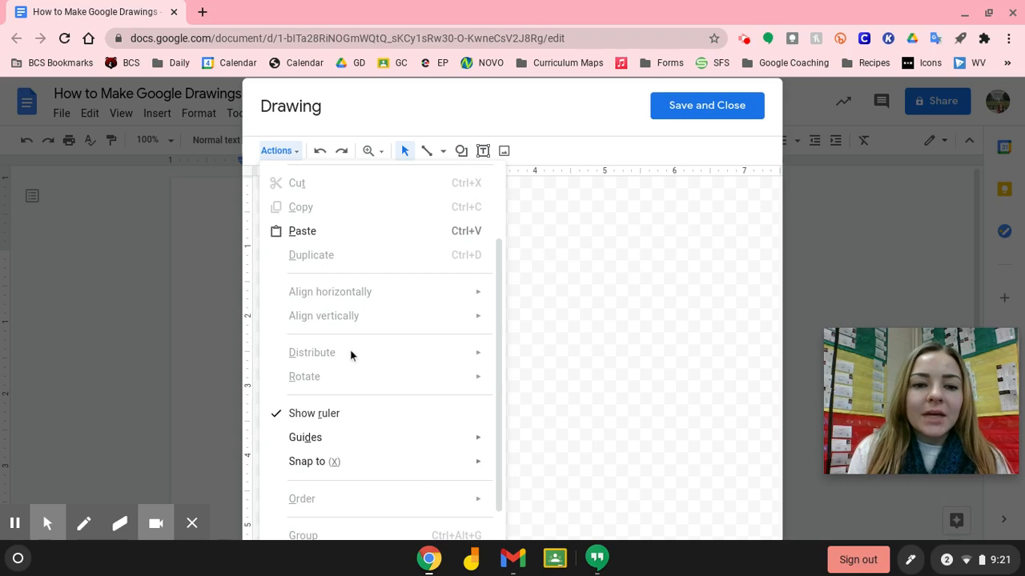
scroll(350, 354, down, 1)
click(323, 154)
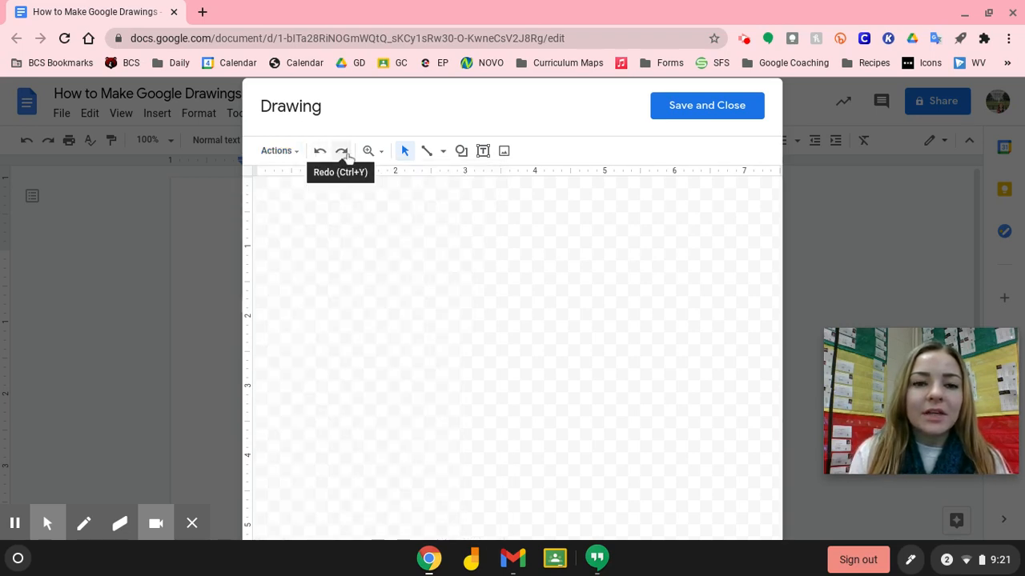
click(379, 154)
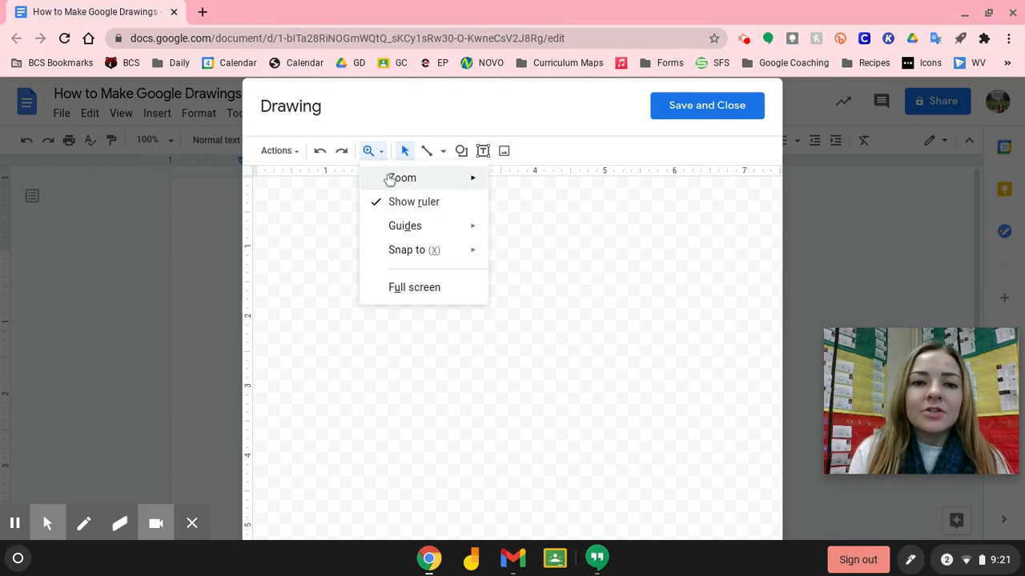
mouse_move(389, 178)
click(555, 210)
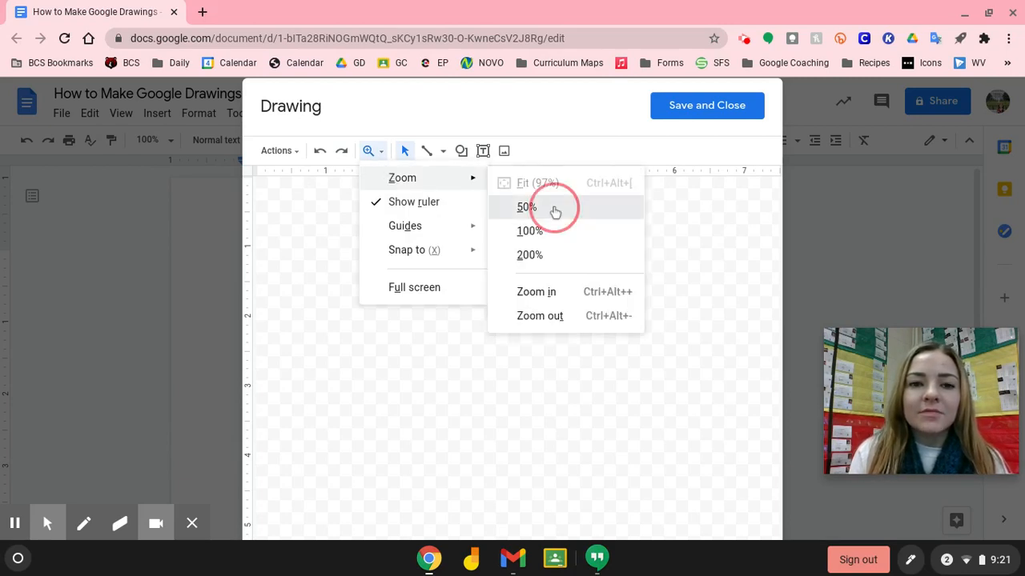
click(371, 153)
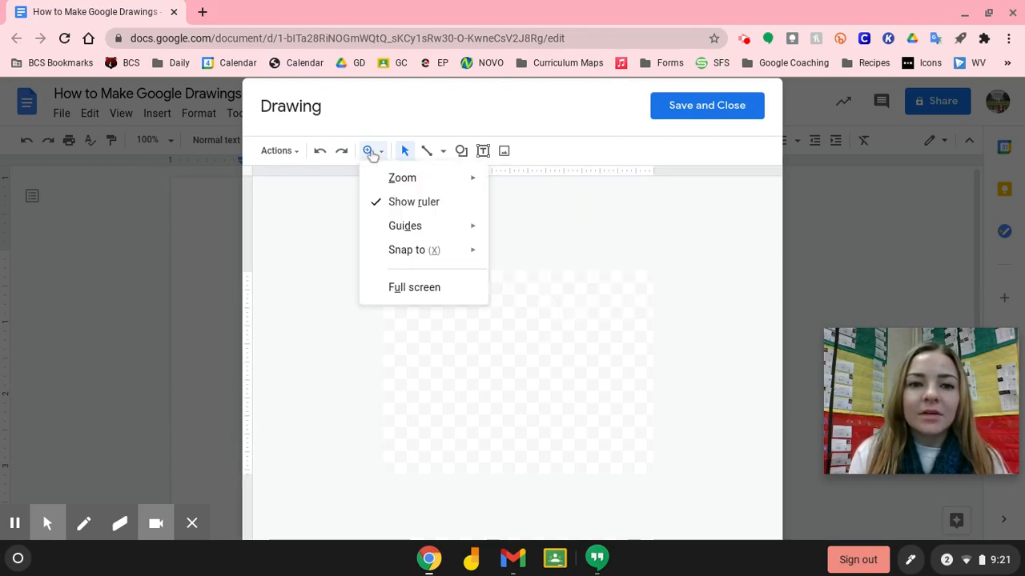
mouse_move(393, 179)
click(516, 183)
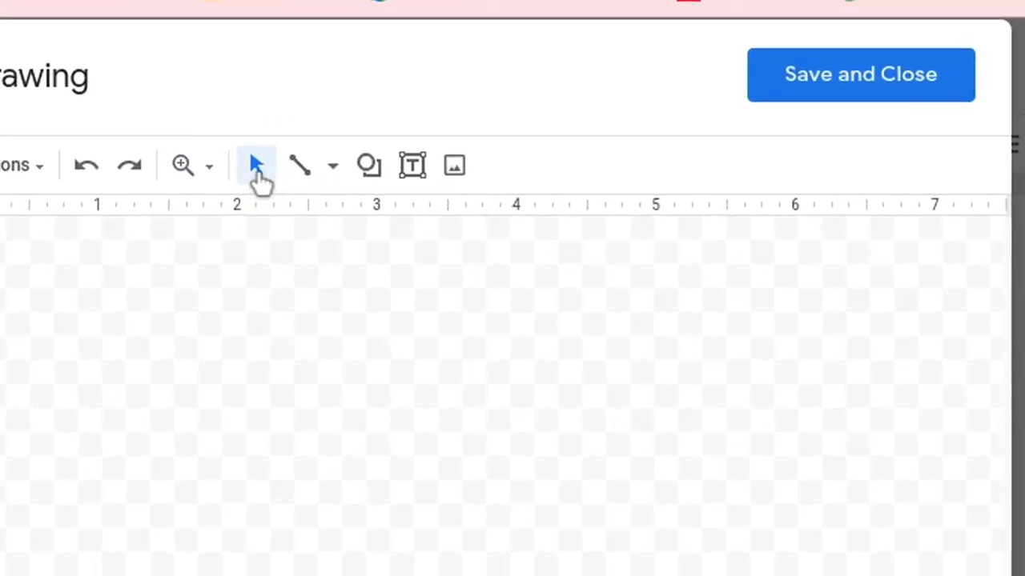
click(333, 167)
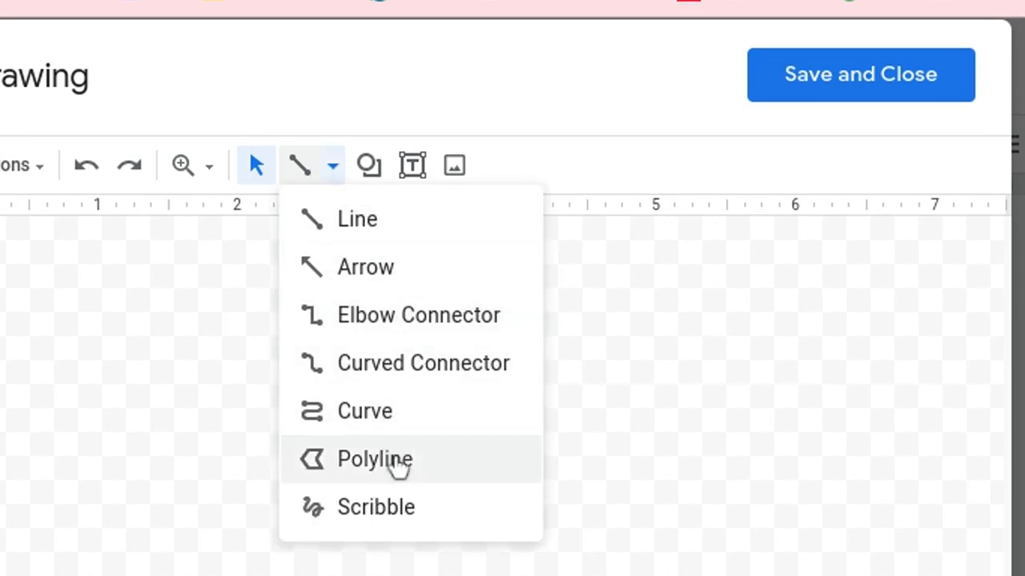
click(393, 518)
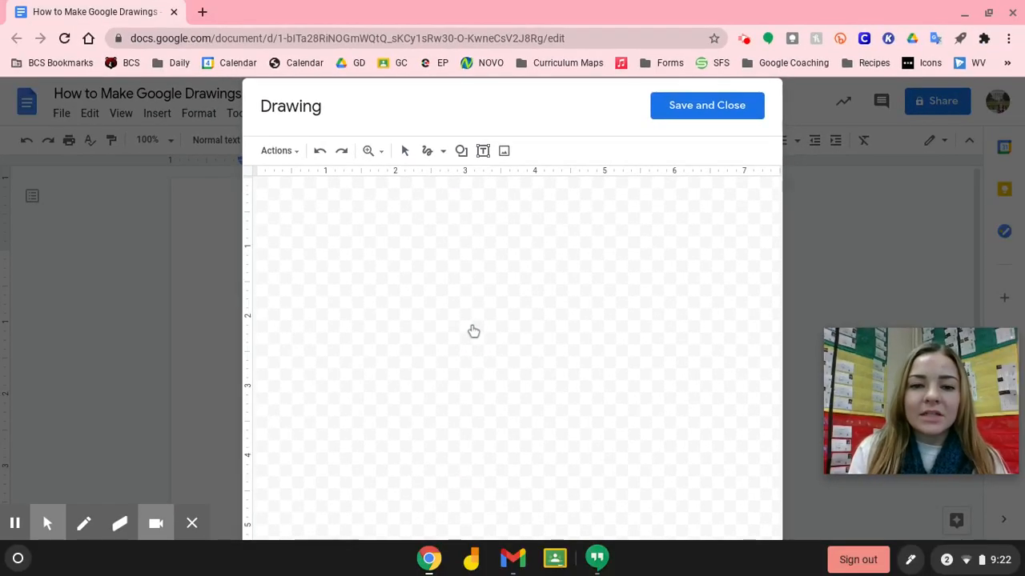
mouse_move(480, 303)
mouse_down()
mouse_move(394, 312)
mouse_move(488, 380)
mouse_move(464, 263)
mouse_move(419, 344)
mouse_move(610, 325)
mouse_move(514, 323)
mouse_move(589, 358)
mouse_move(506, 283)
mouse_move(481, 368)
mouse_up()
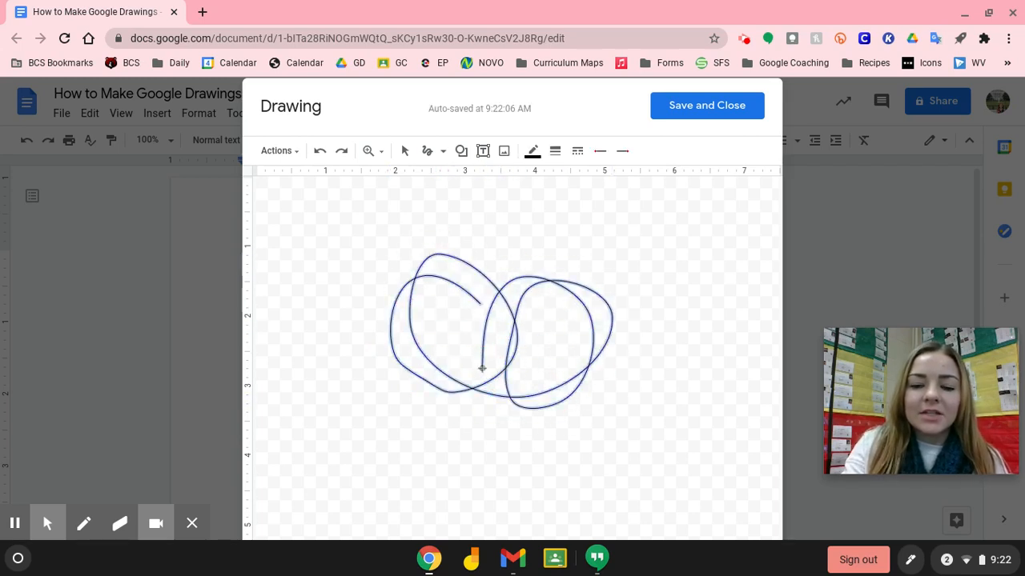
key(BackSpace)
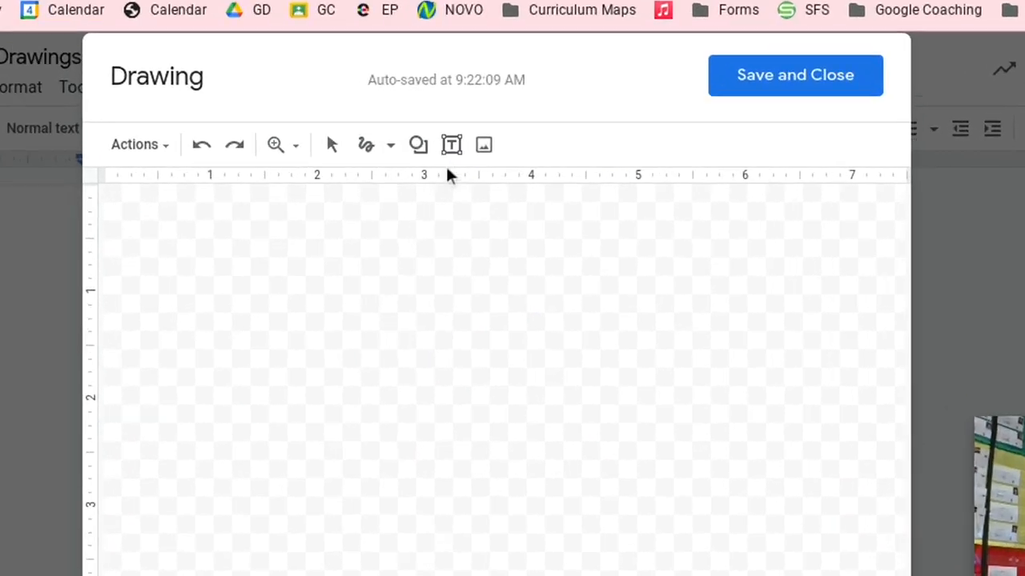
Browse the Shapes, Arrows, Callouts and Equation shape menus, then pick the Text box tool
click(382, 148)
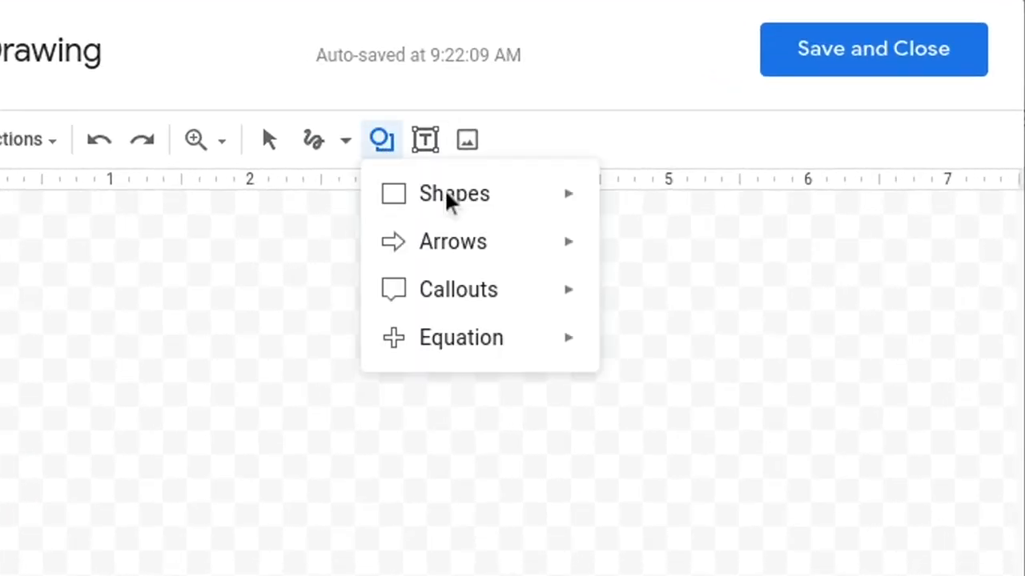
mouse_move(517, 214)
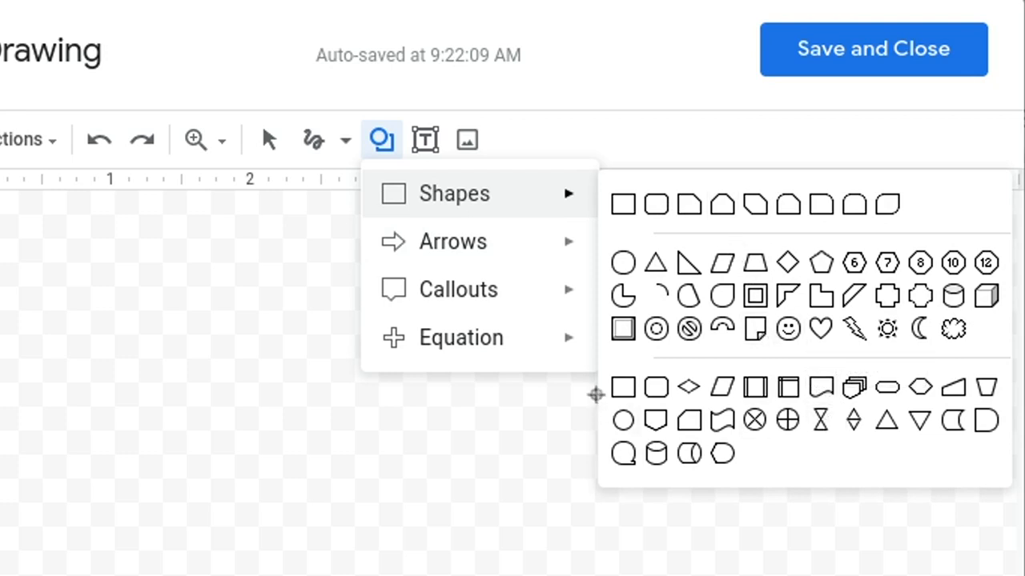
mouse_move(574, 251)
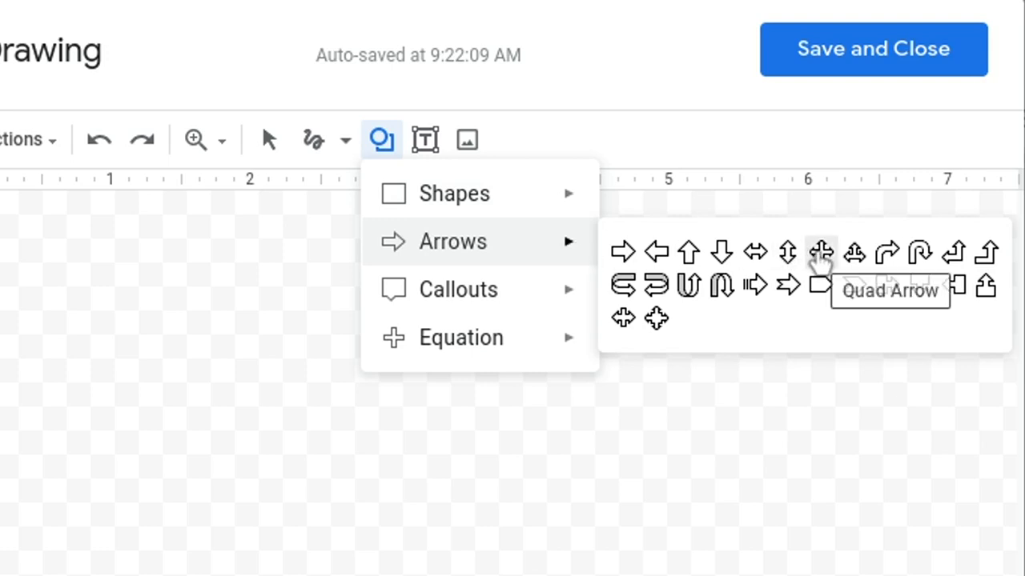
mouse_move(475, 298)
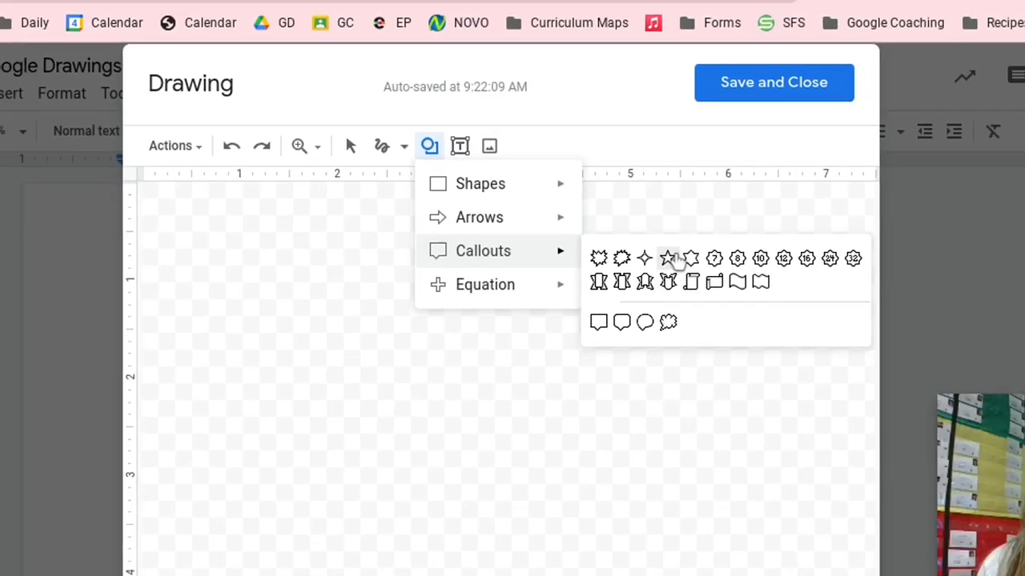
mouse_move(566, 290)
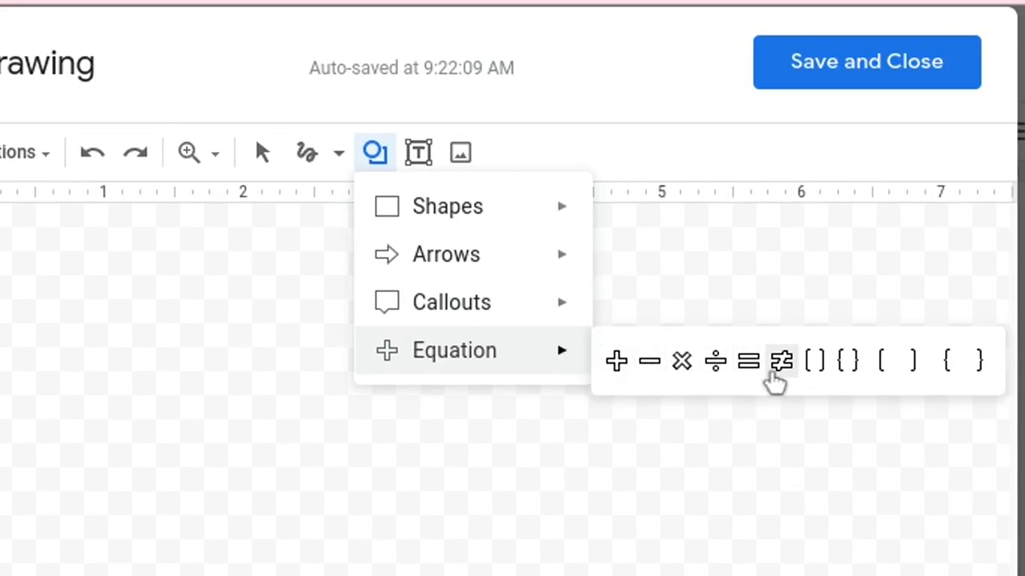
click(976, 361)
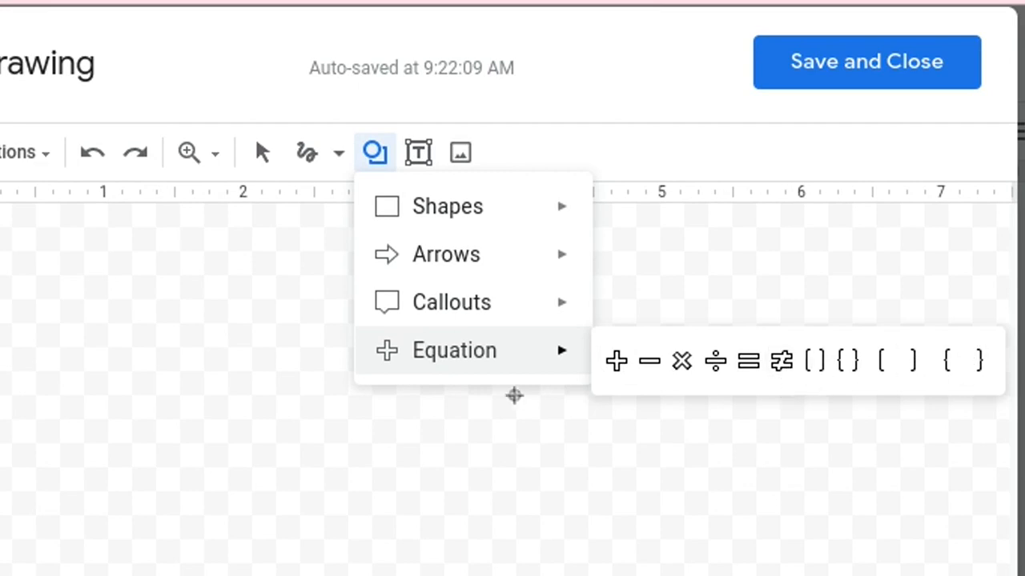
click(418, 154)
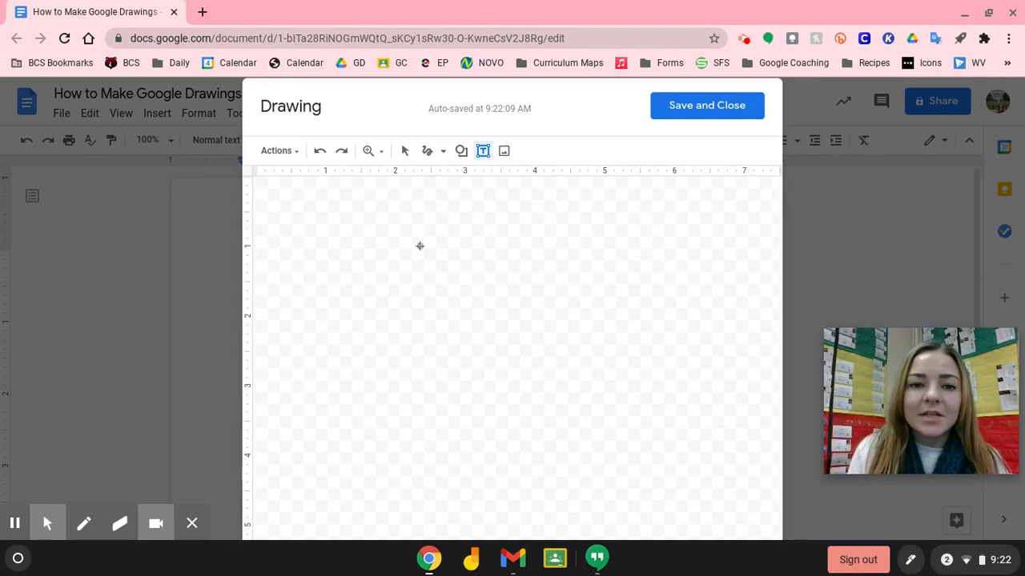
Draw a trial text box, review its fill, border, weight and font options, then delete it
drag(419, 246, 618, 330)
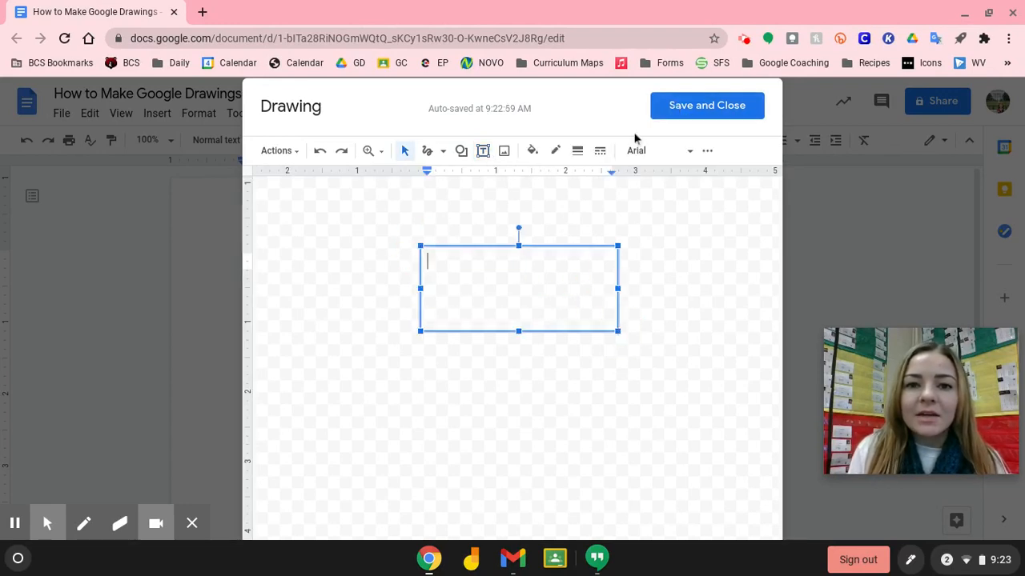
click(533, 152)
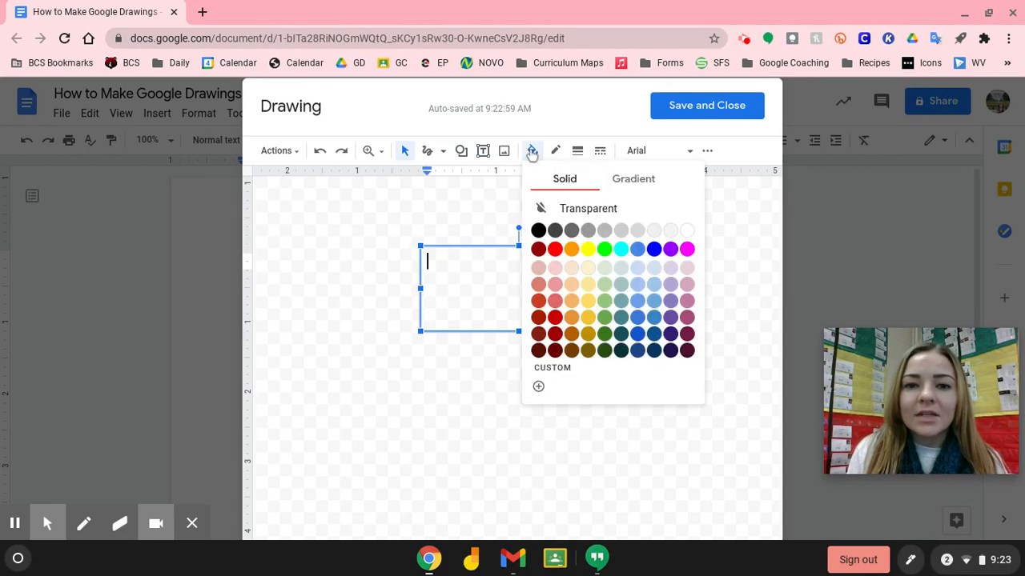
click(556, 151)
click(577, 152)
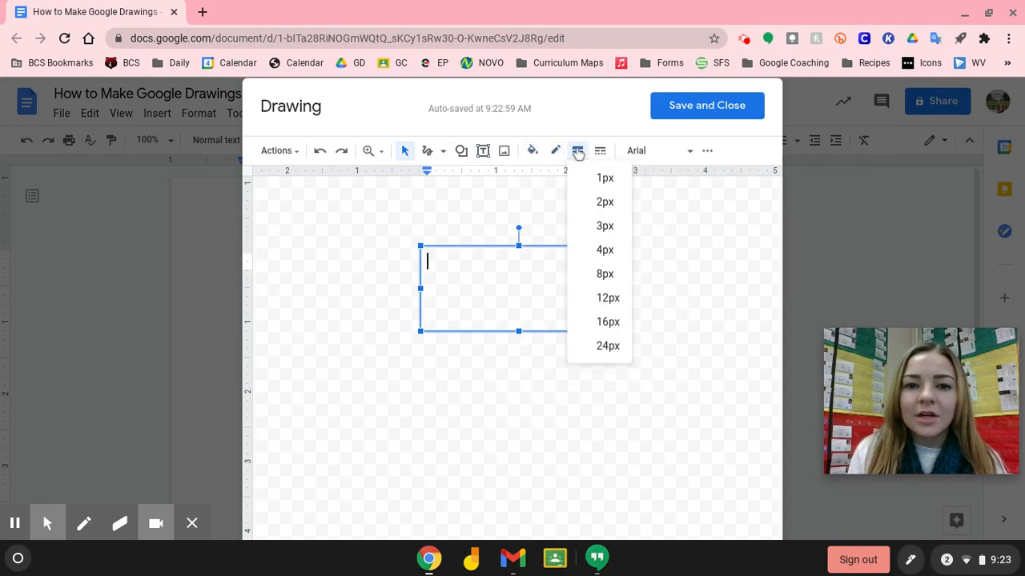
click(645, 159)
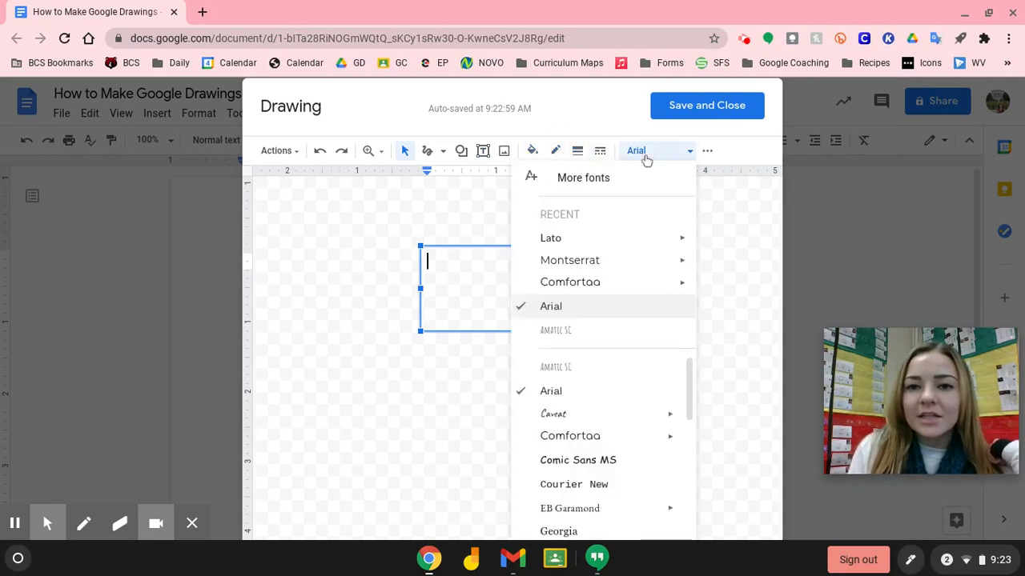
click(708, 151)
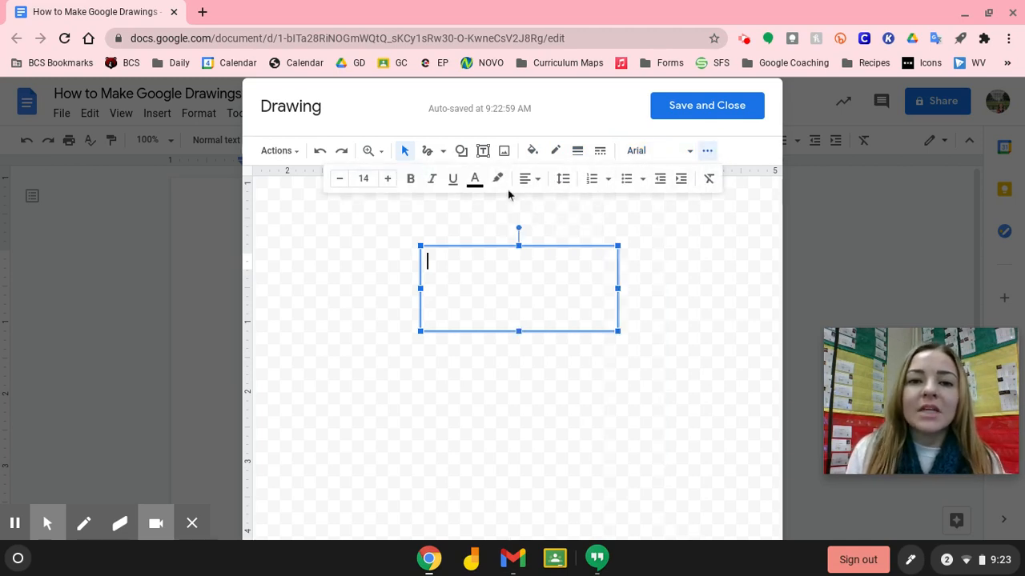
key(Escape)
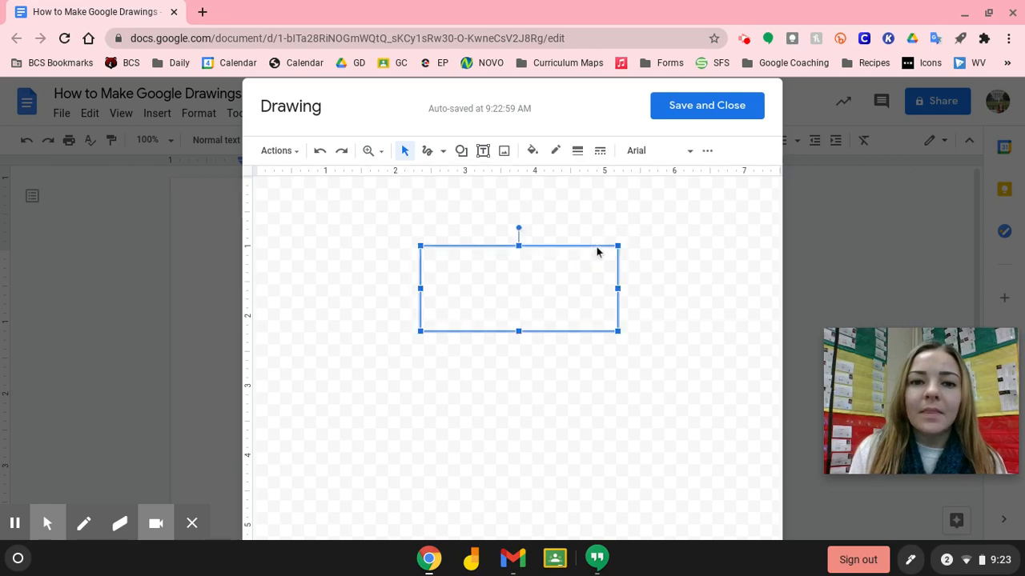
key(BackSpace)
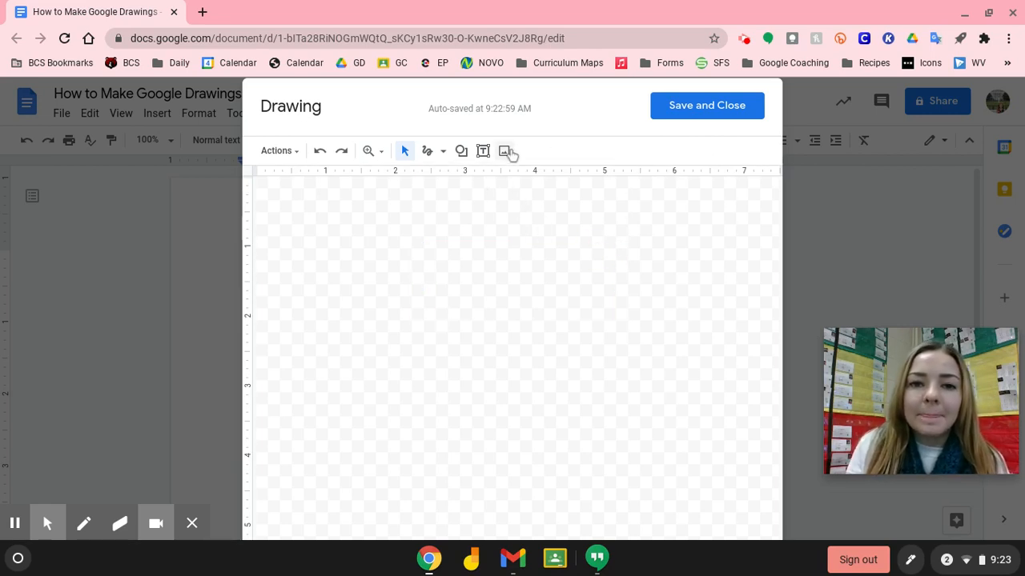
click(509, 151)
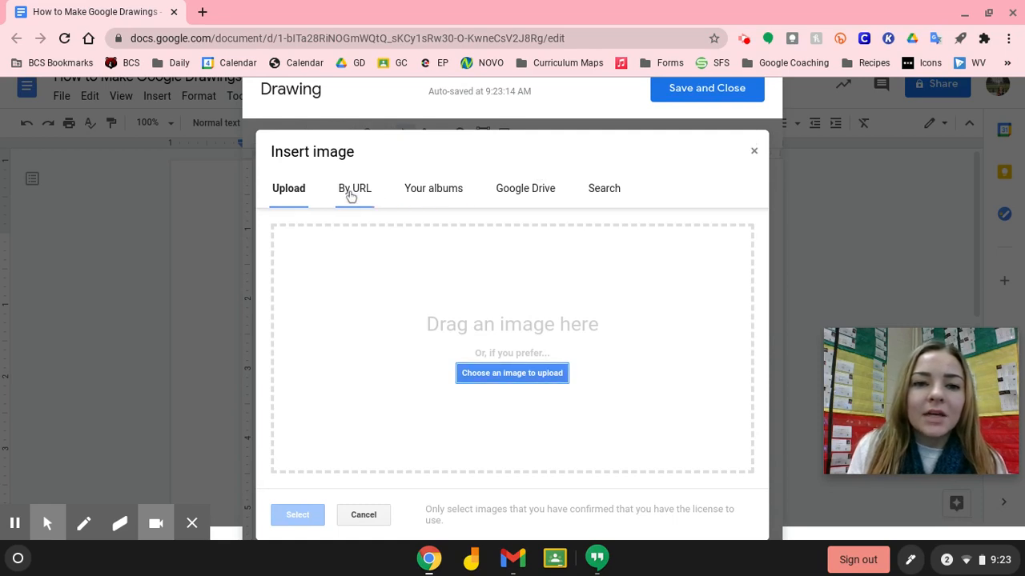
click(351, 192)
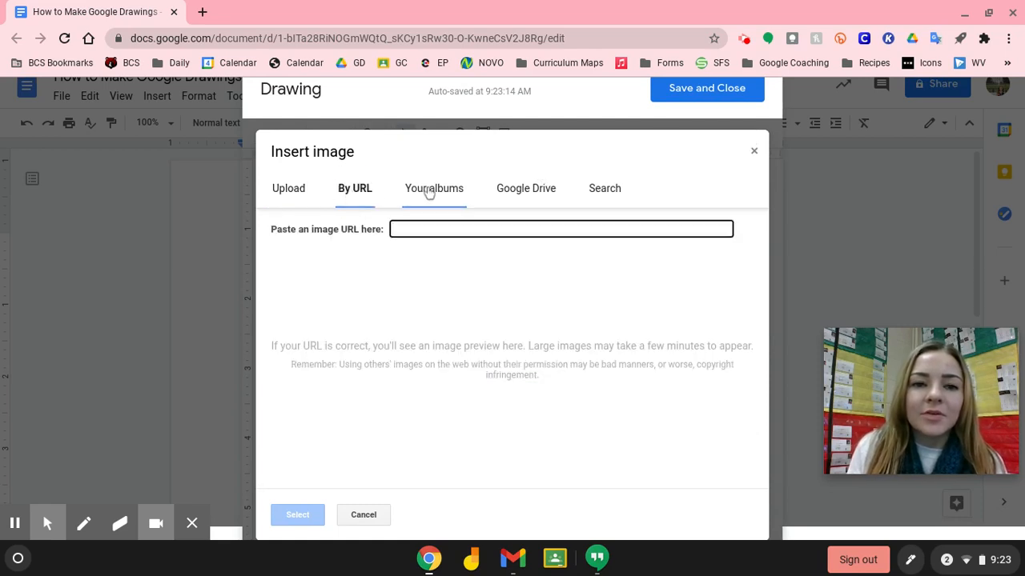
click(428, 192)
click(520, 197)
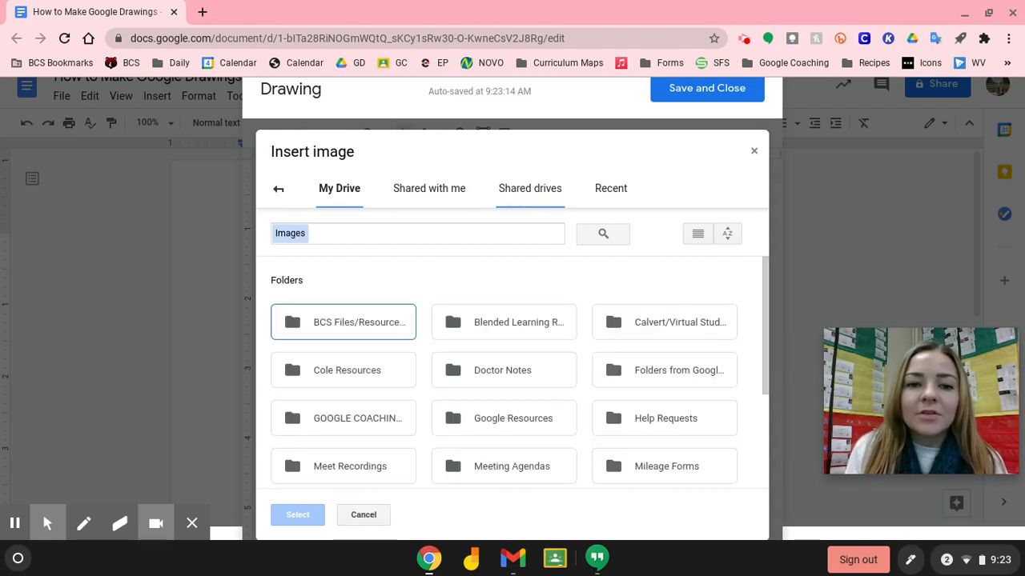
click(601, 198)
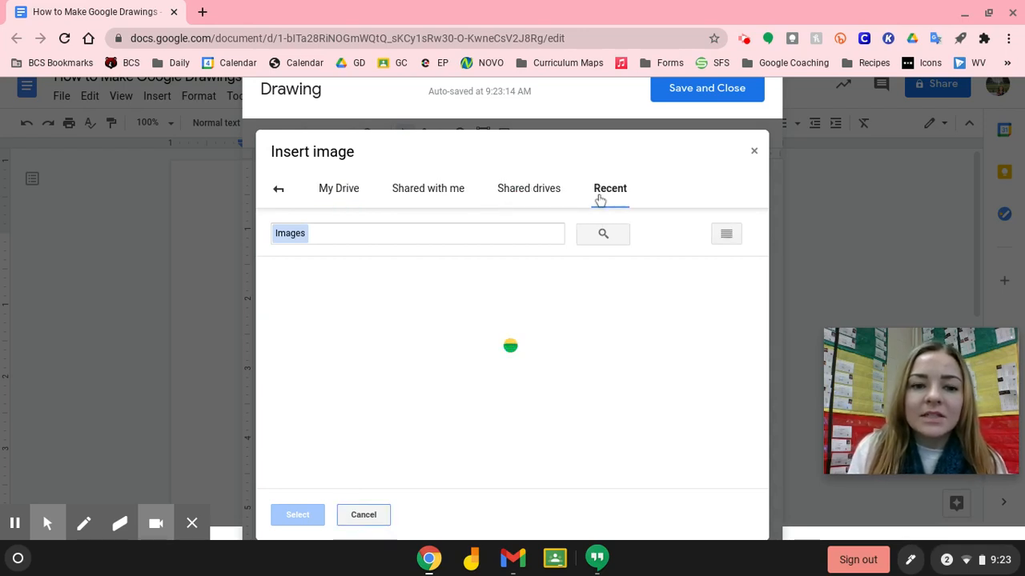
click(279, 189)
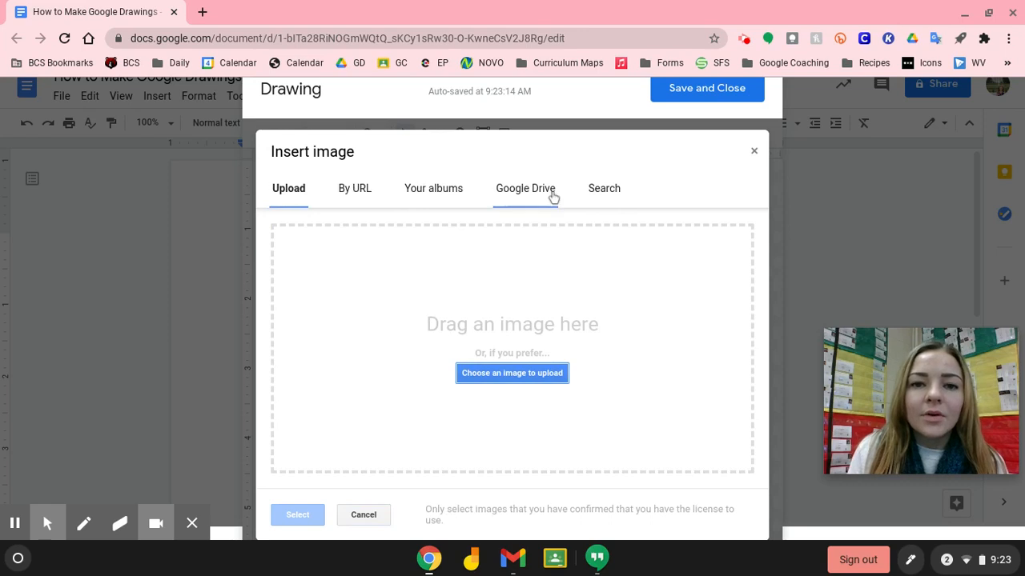
click(621, 190)
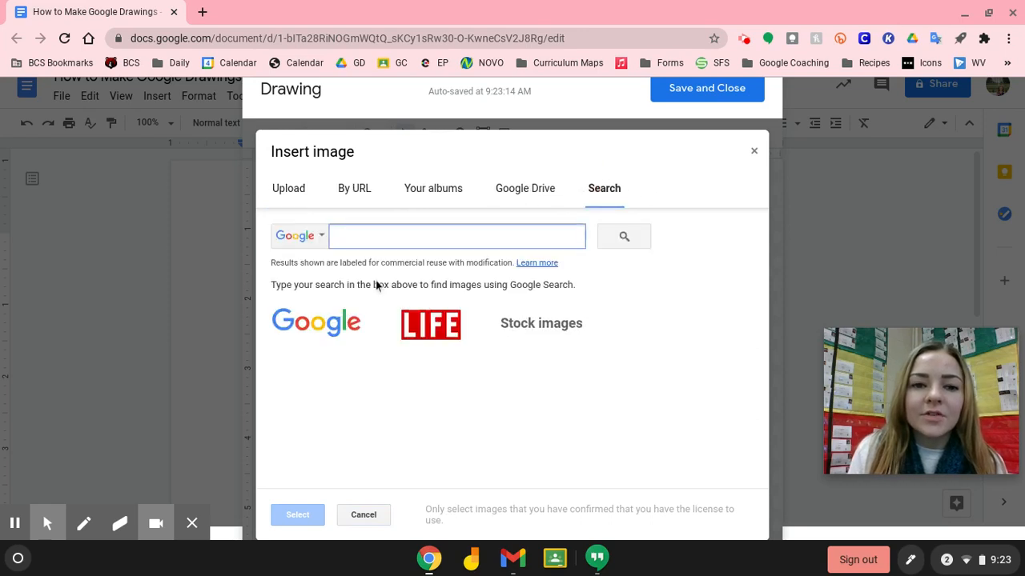
click(757, 153)
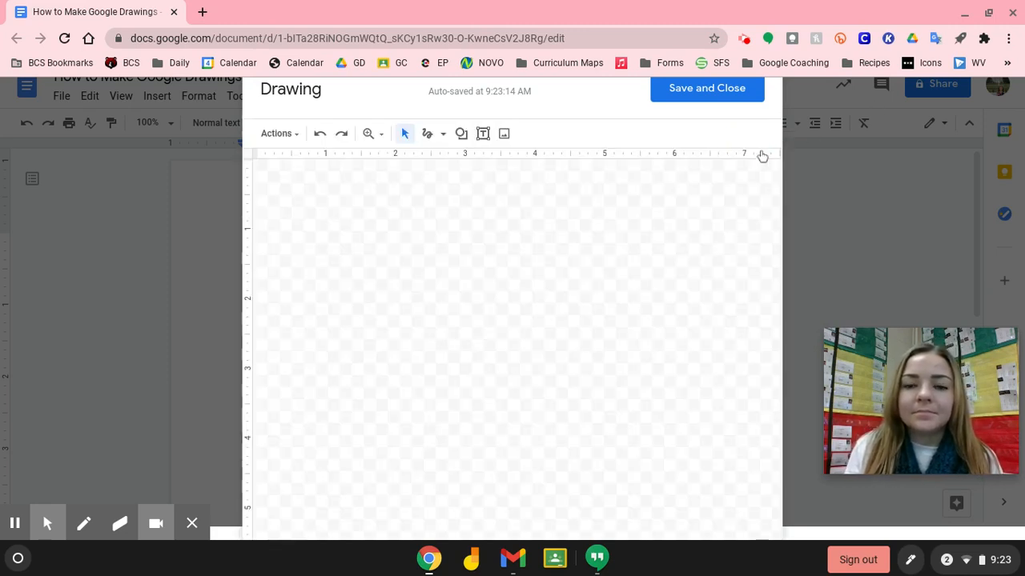
Draw a light-blue circle with the Oval shape and centre it on the canvas
click(461, 134)
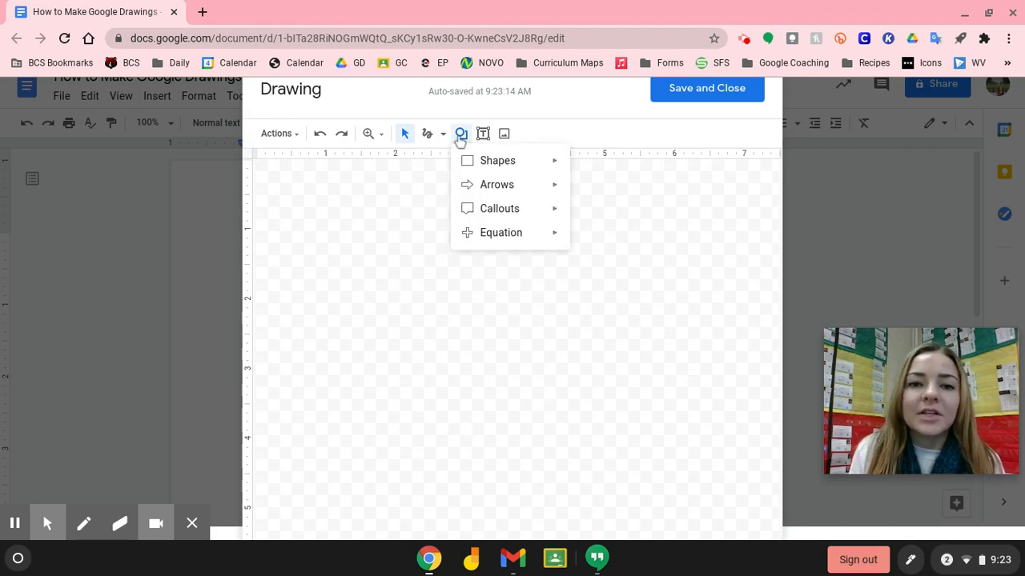
mouse_move(558, 162)
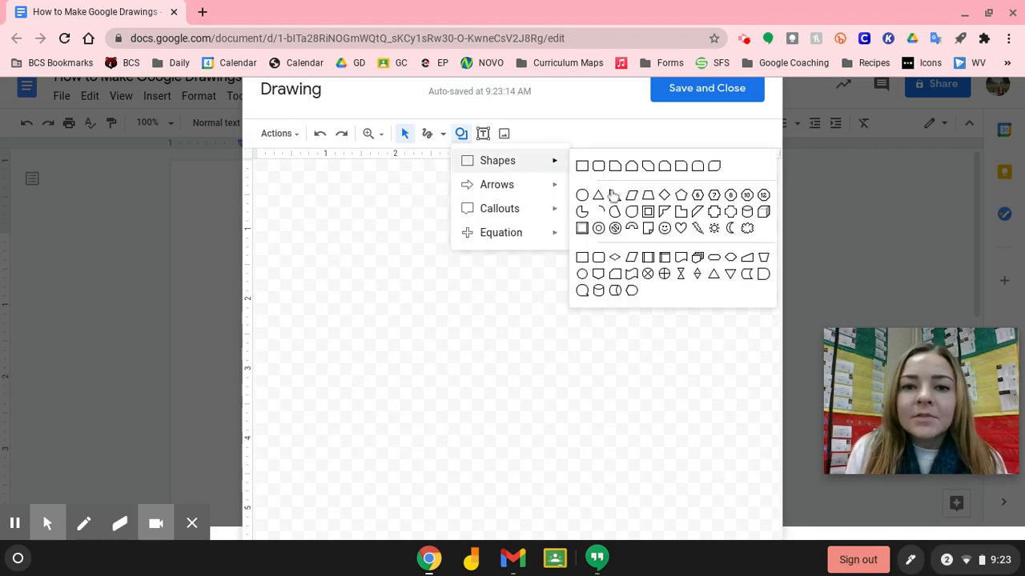
click(583, 196)
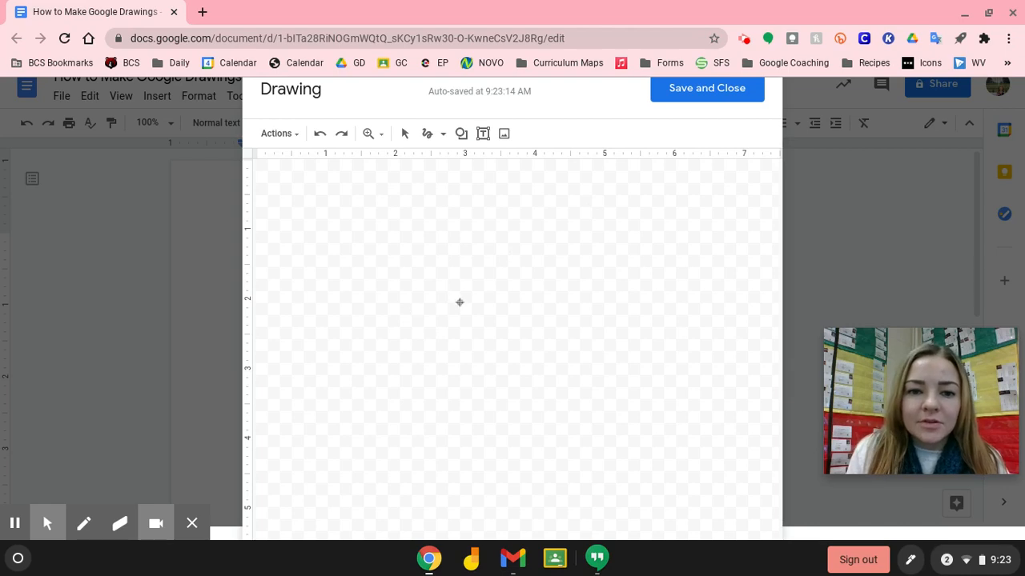
drag(461, 290, 550, 380)
drag(496, 330, 506, 350)
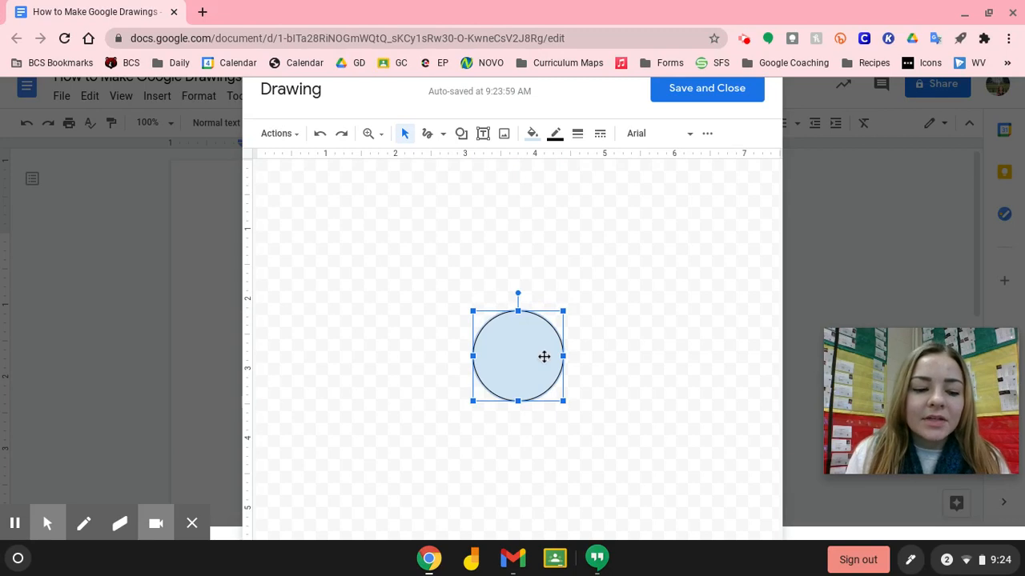
Duplicate the circle and place copies above, right, below and left of the centre circle
click(630, 341)
key(ctrl+a)
key(ctrl+d)
key(ctrl+d)
key(ctrl+d)
key(ctrl+d)
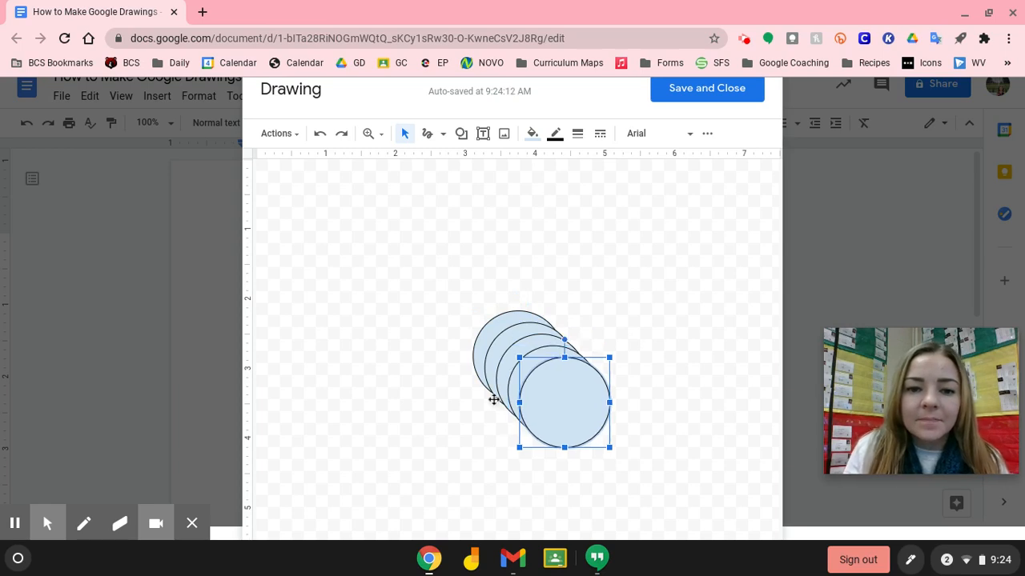
drag(553, 382, 508, 199)
drag(572, 393, 732, 356)
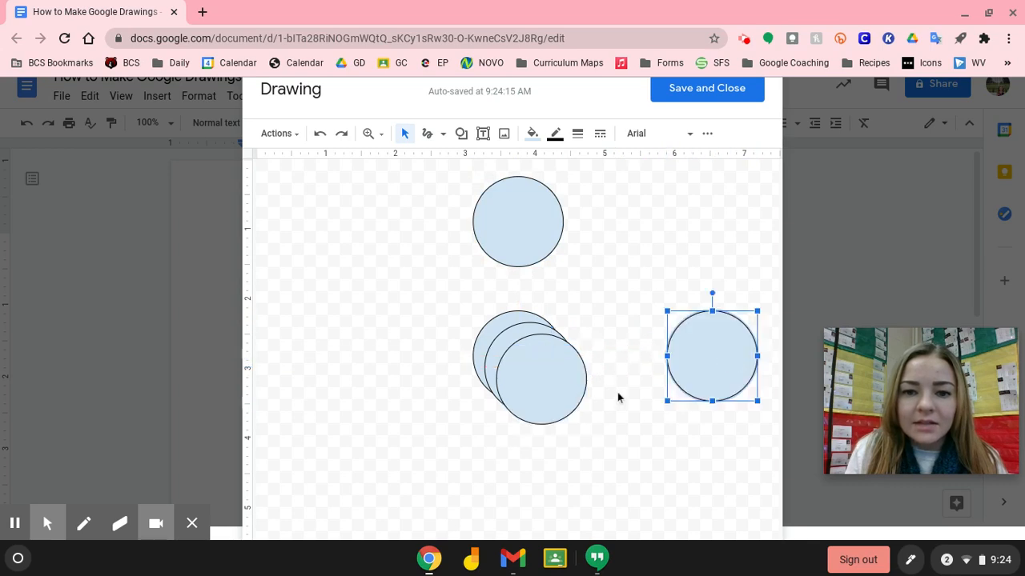
drag(547, 372, 535, 476)
click(542, 394)
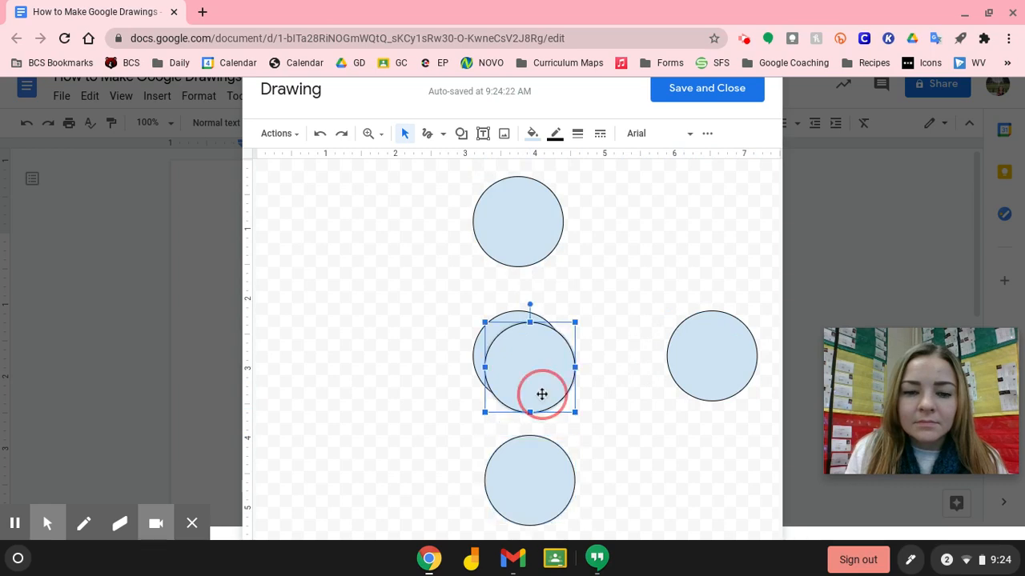
drag(542, 394, 384, 382)
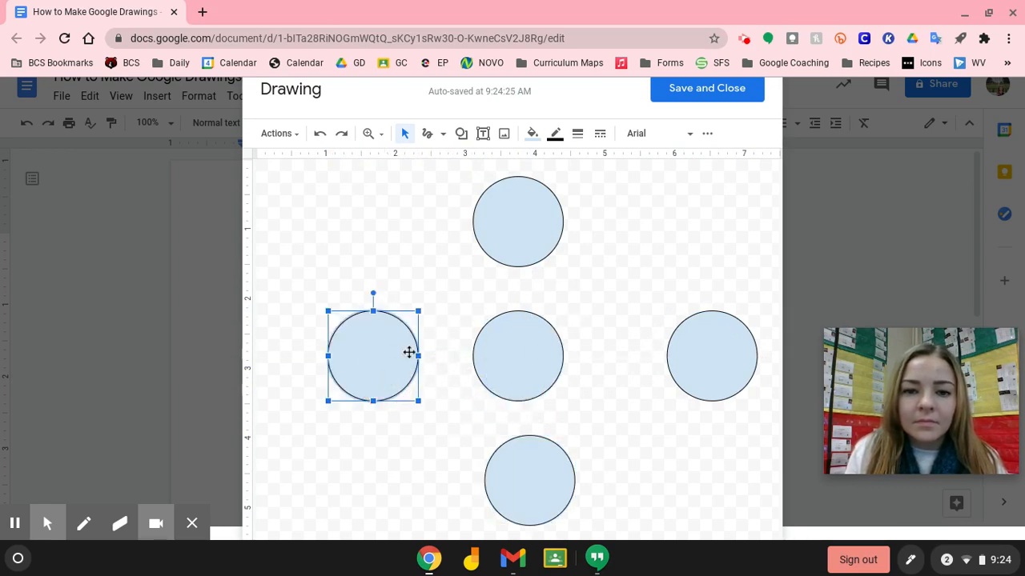
drag(697, 352, 660, 354)
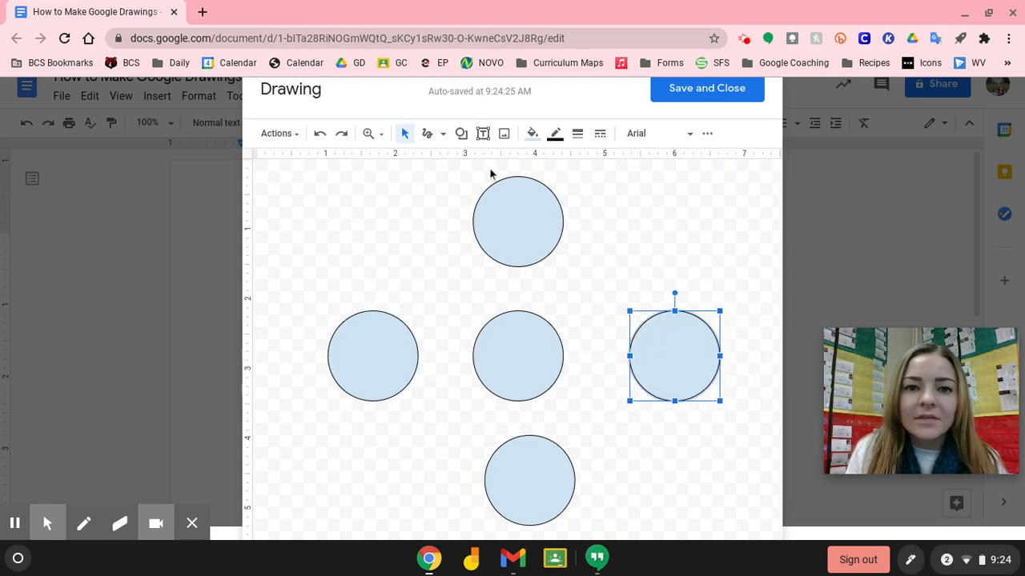
Draw arrows from the centre circle to the top, right, bottom and left circles, removing a stray arrow
click(442, 135)
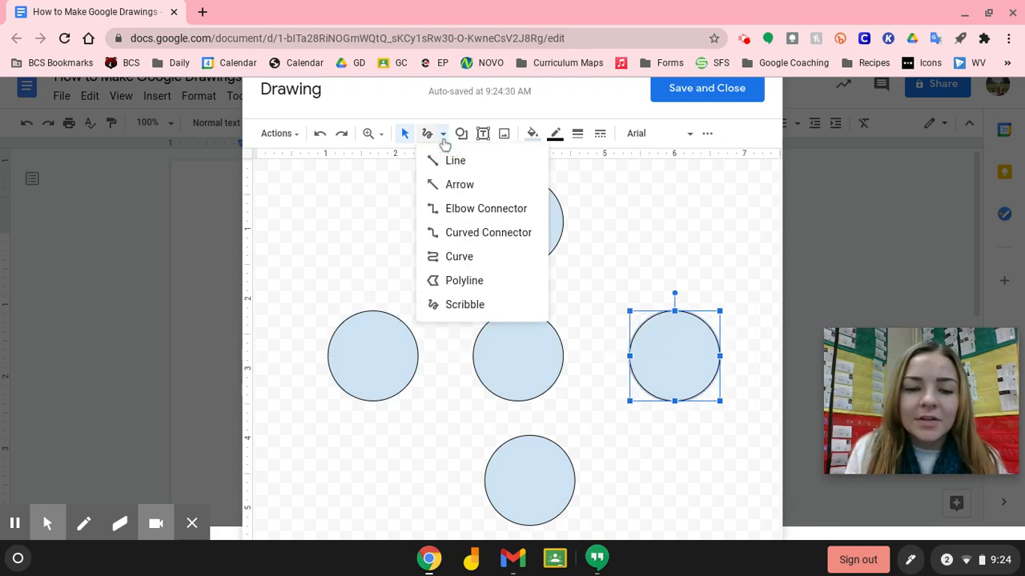
click(460, 185)
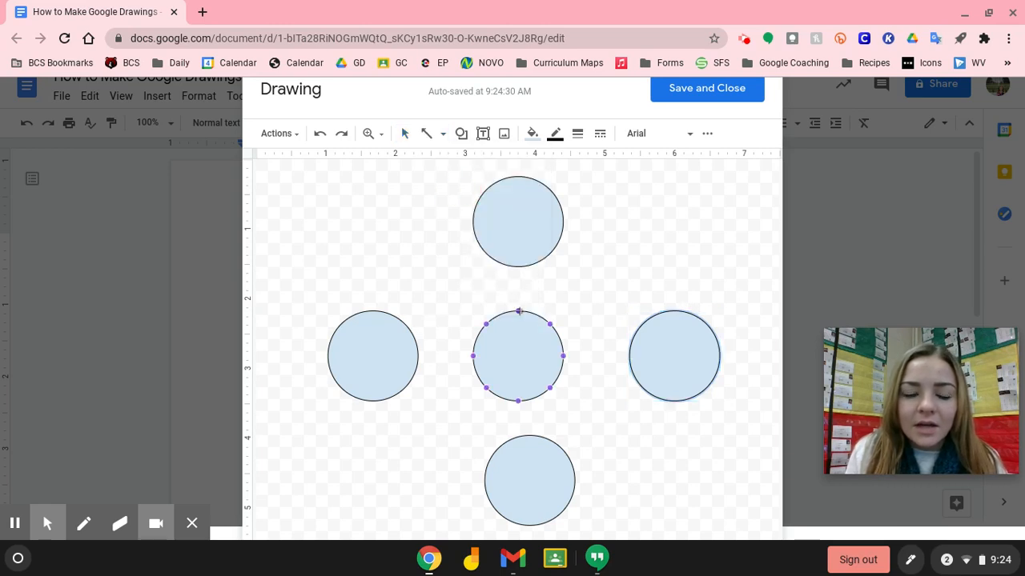
drag(518, 311, 518, 267)
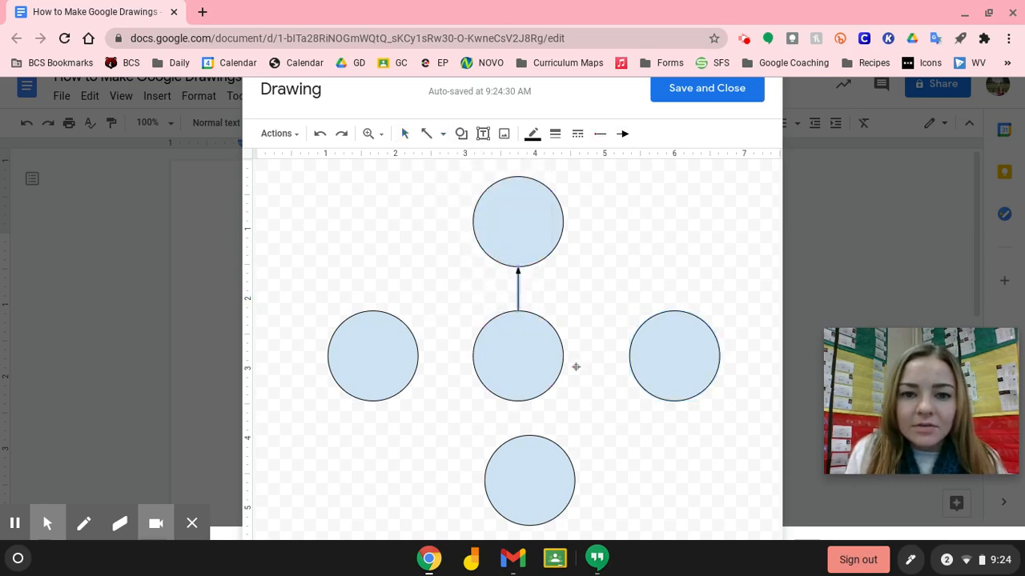
drag(563, 356, 627, 356)
drag(519, 403, 528, 435)
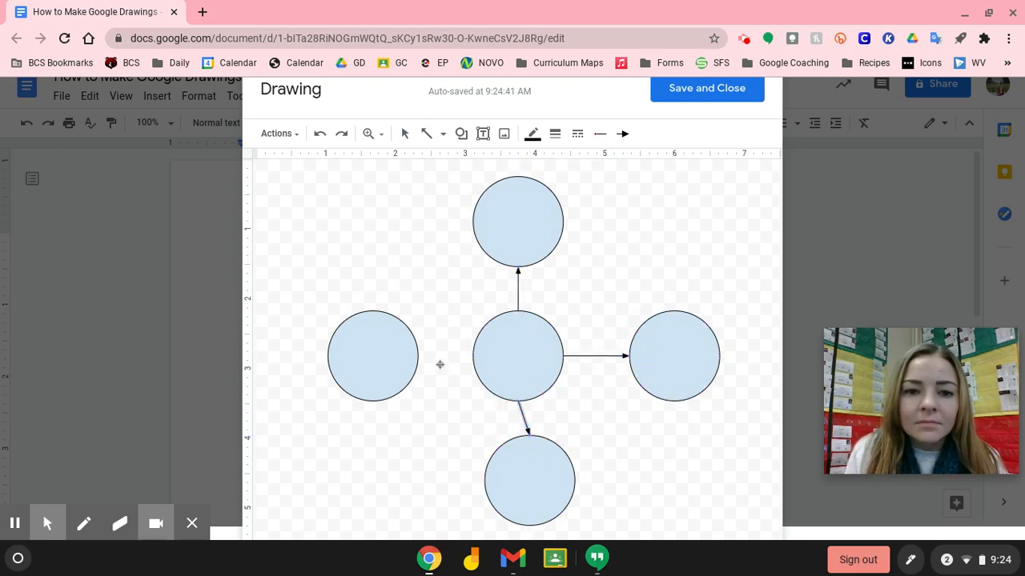
drag(473, 356, 417, 357)
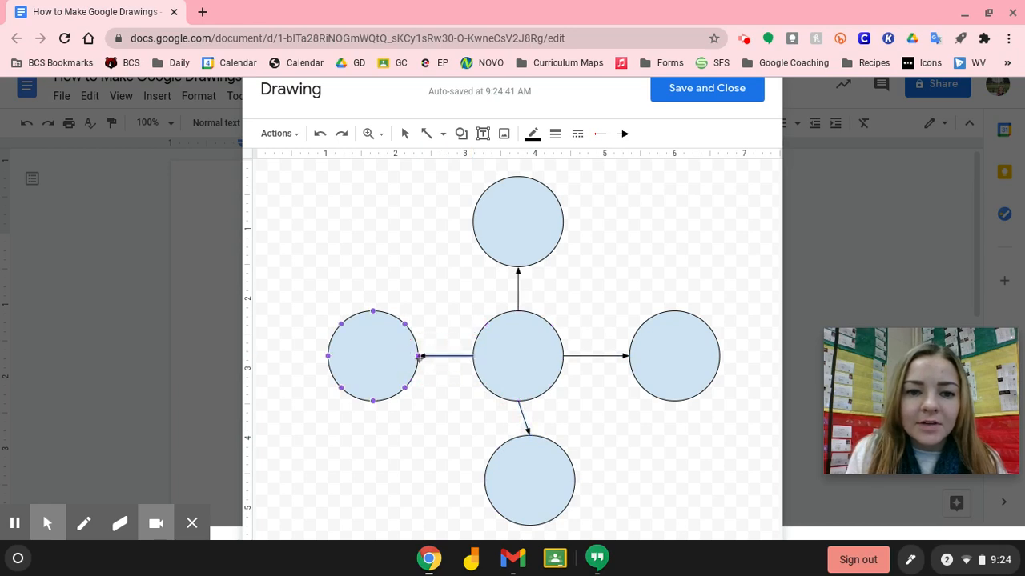
drag(626, 274, 696, 345)
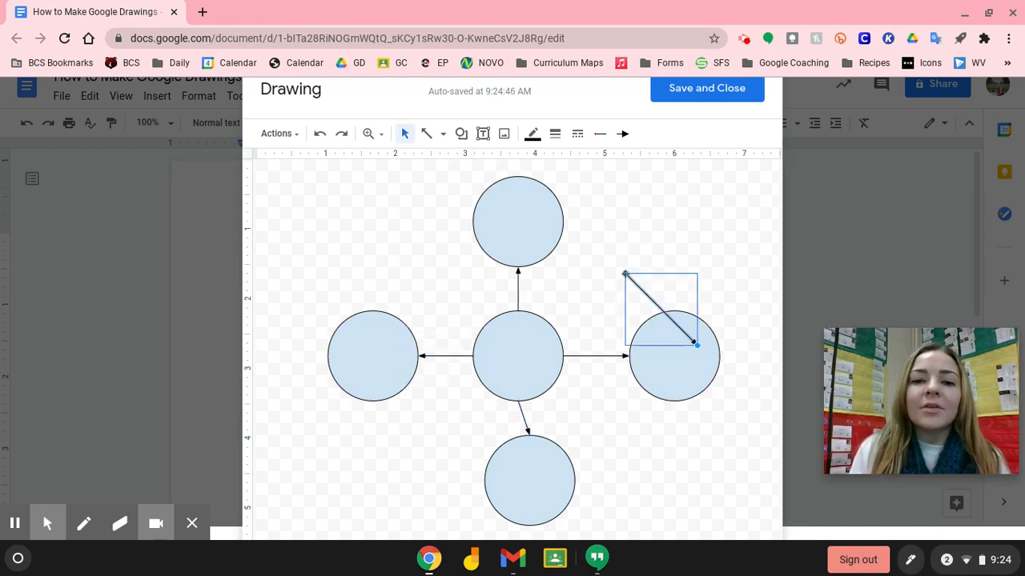
key(Delete)
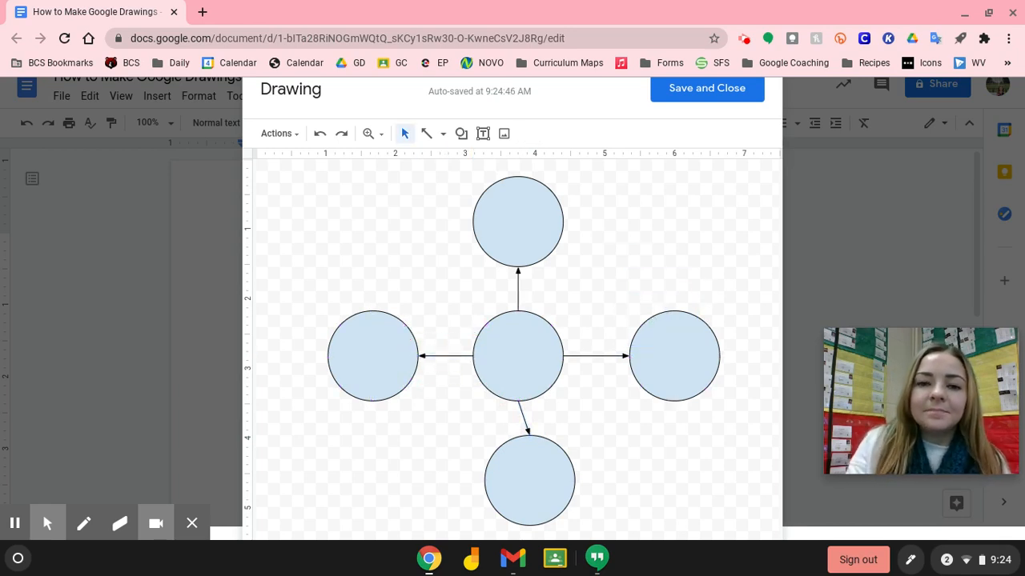
click(405, 134)
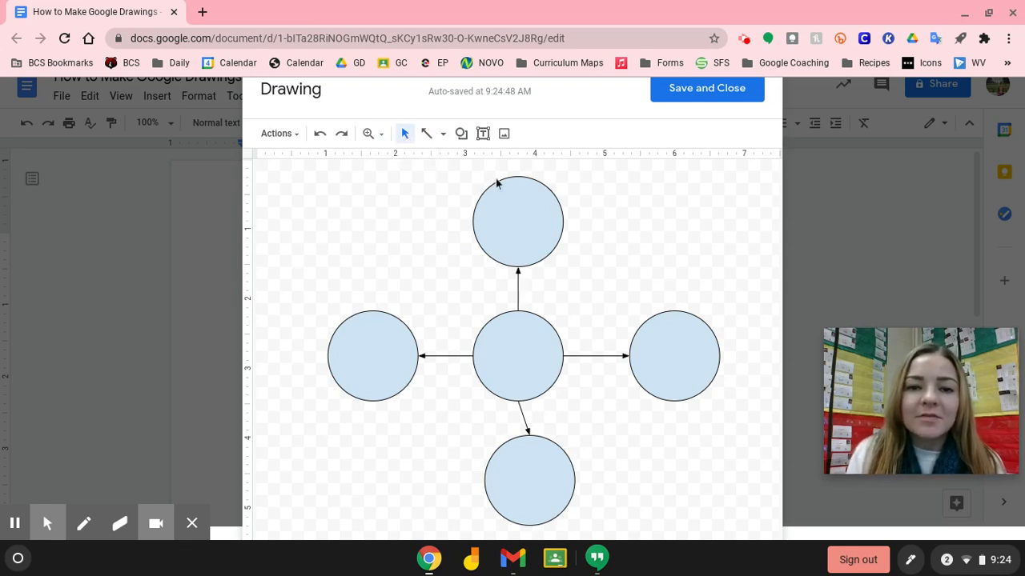
Type 'Main Idea' in the central circle, then save and close the drawing into the document
click(501, 218)
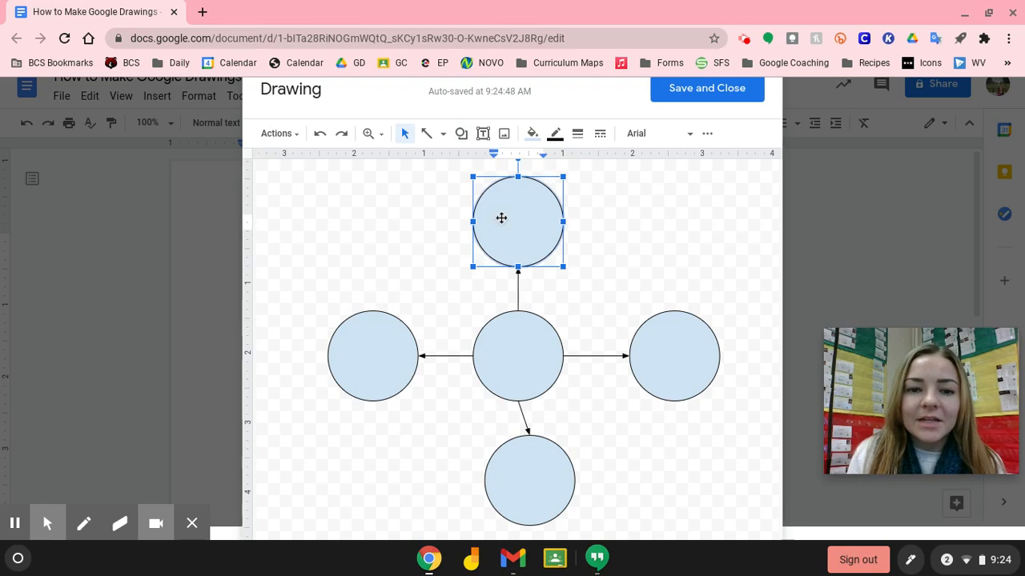
click(509, 369)
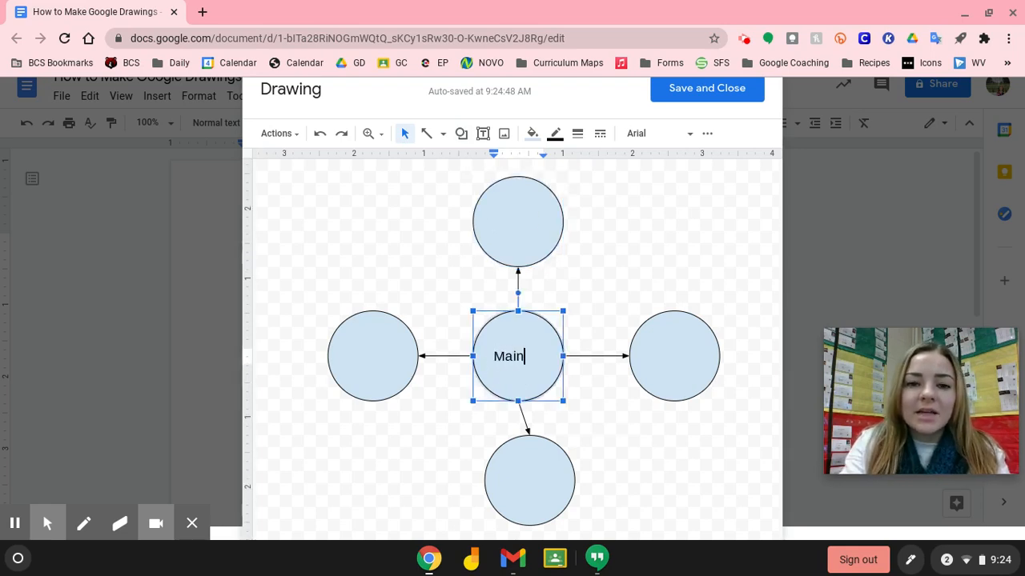
text(Main Idea)
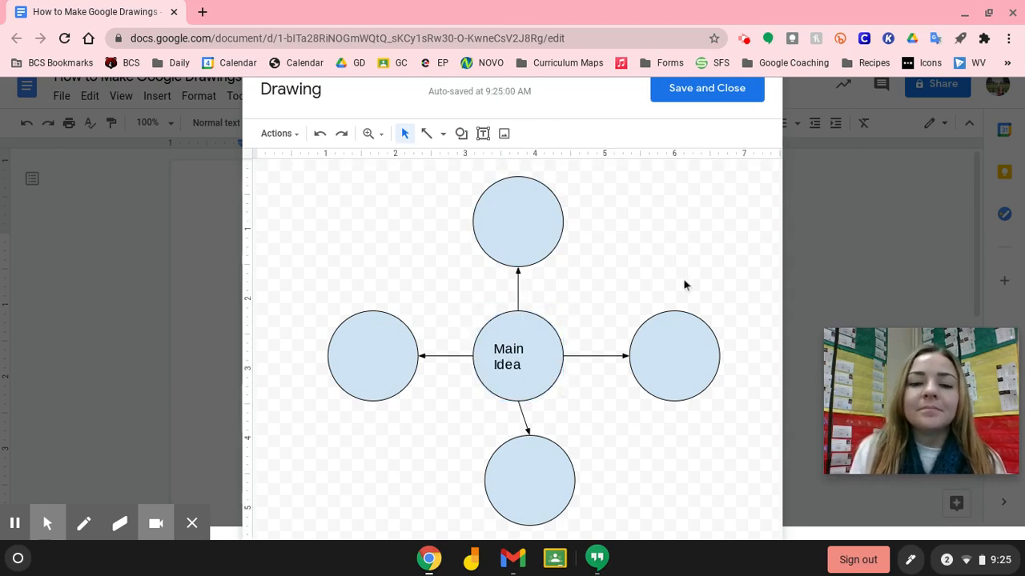
click(703, 100)
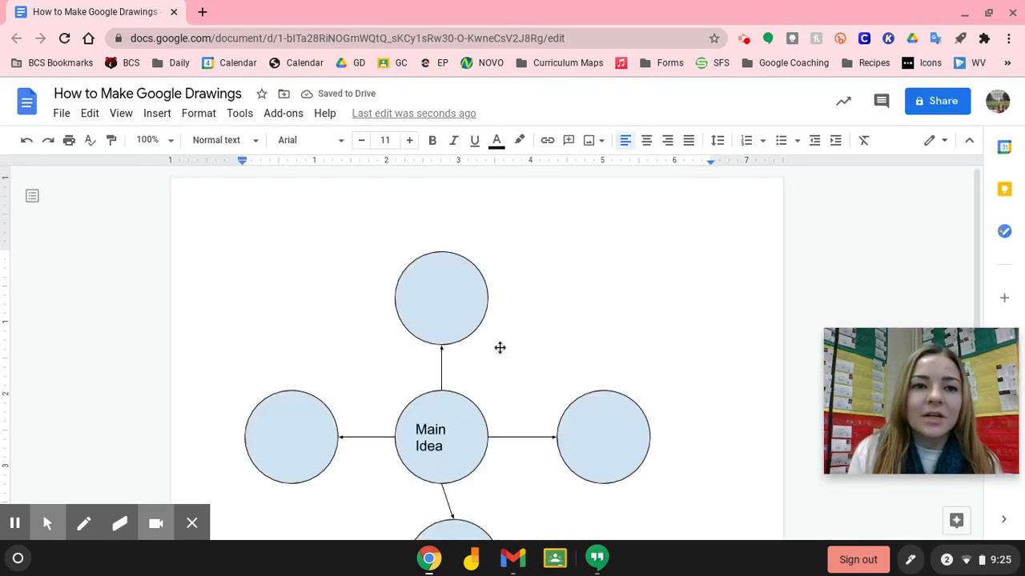
Open the 3rd Grade Virtual Learning class in Classroom and create a new assignment from Classwork
click(204, 11)
click(383, 63)
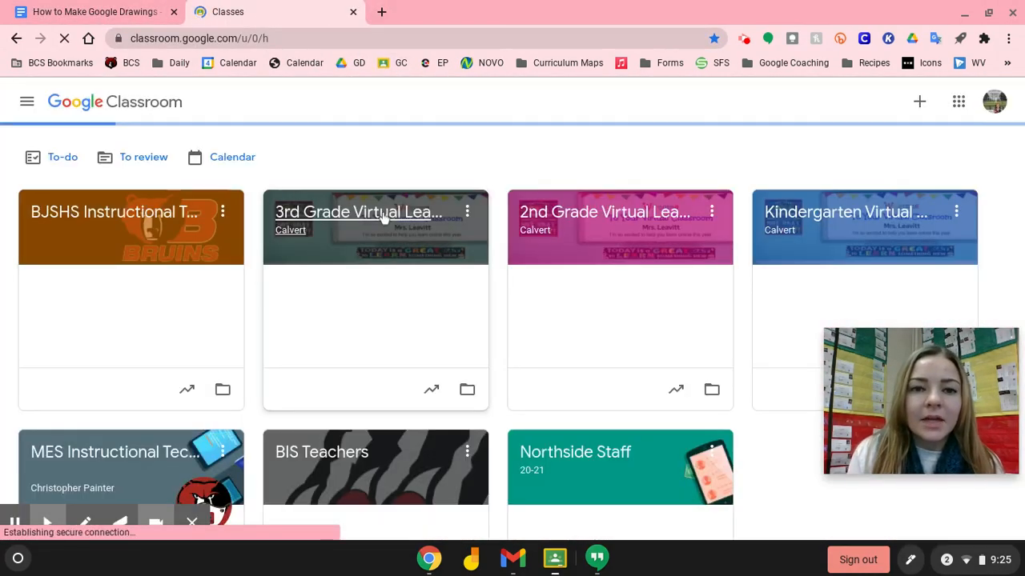
click(384, 218)
click(461, 104)
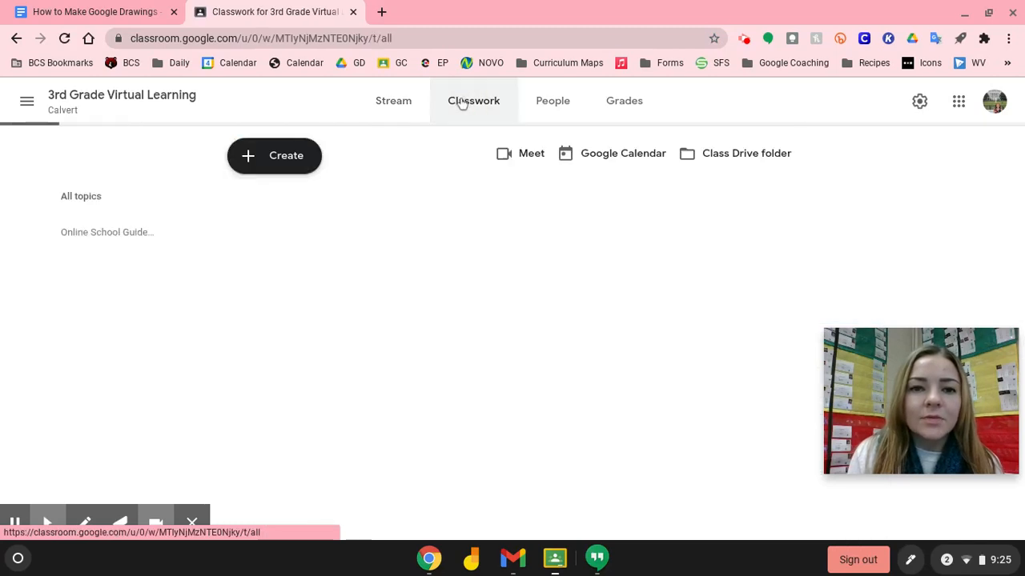
click(283, 157)
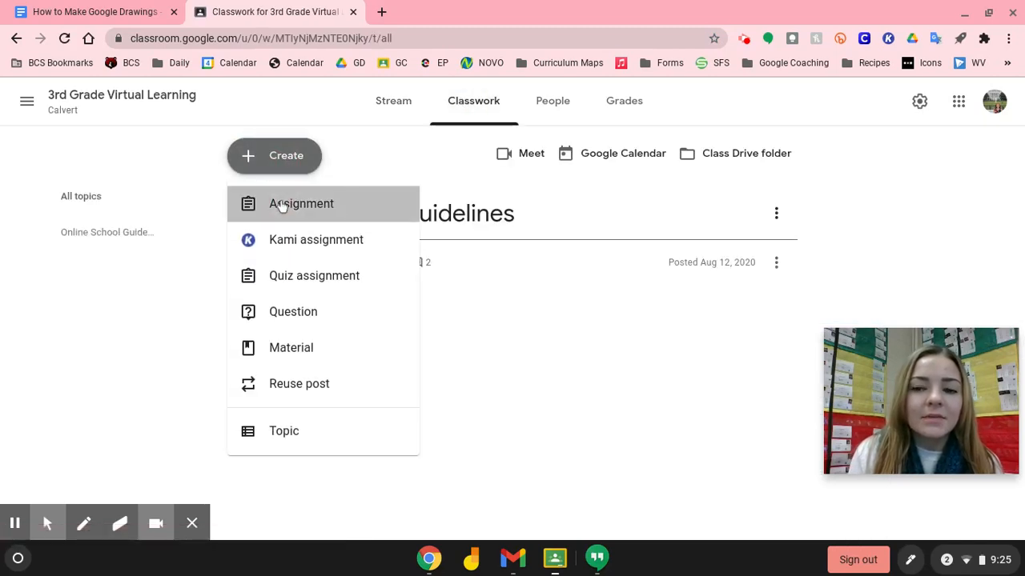
click(281, 204)
click(105, 313)
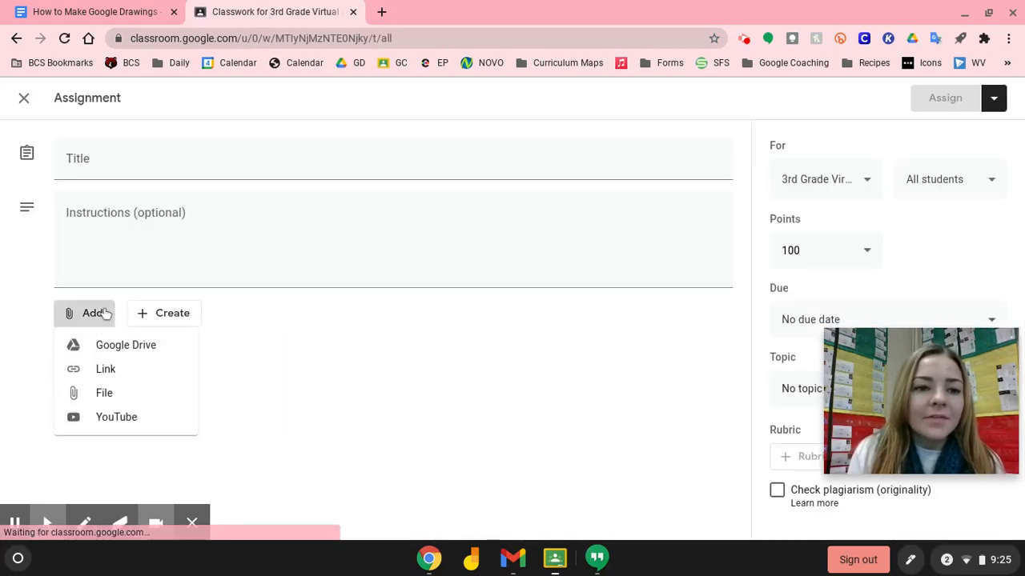
Attach 'How to Make Google Drawings' from Drive with 'Make a copy for each student', then close Classroom
click(107, 346)
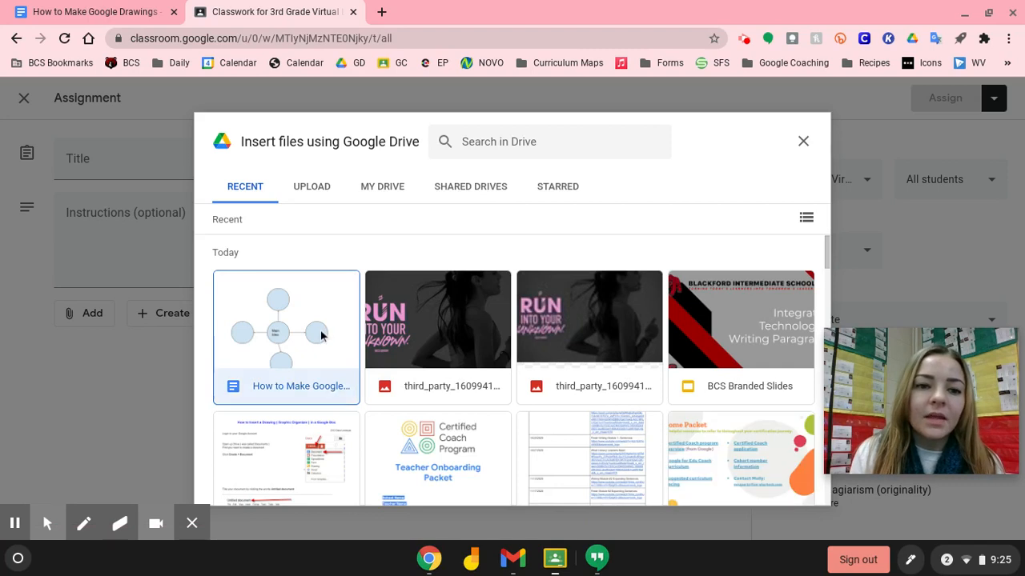
double_click(320, 335)
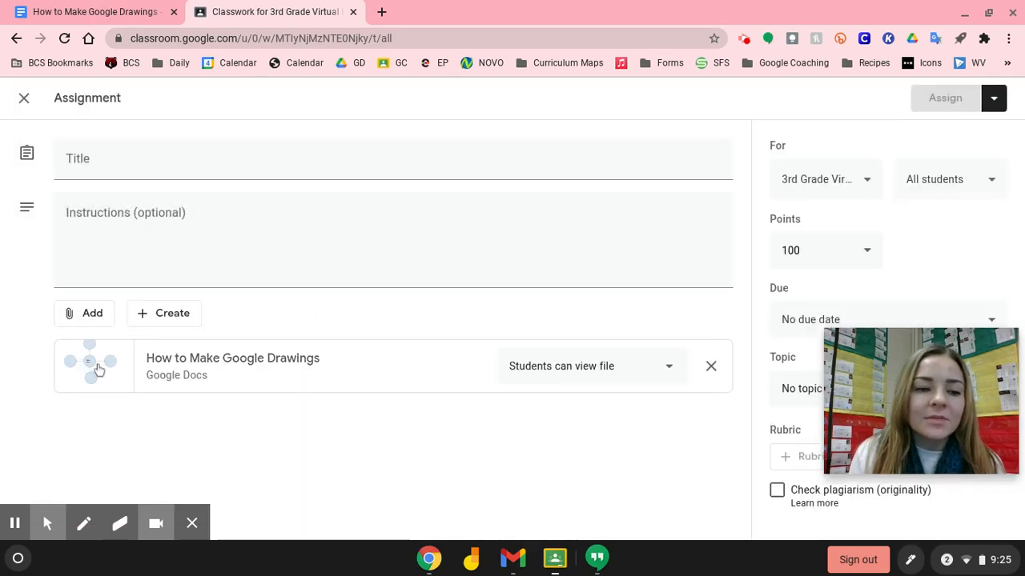
click(611, 366)
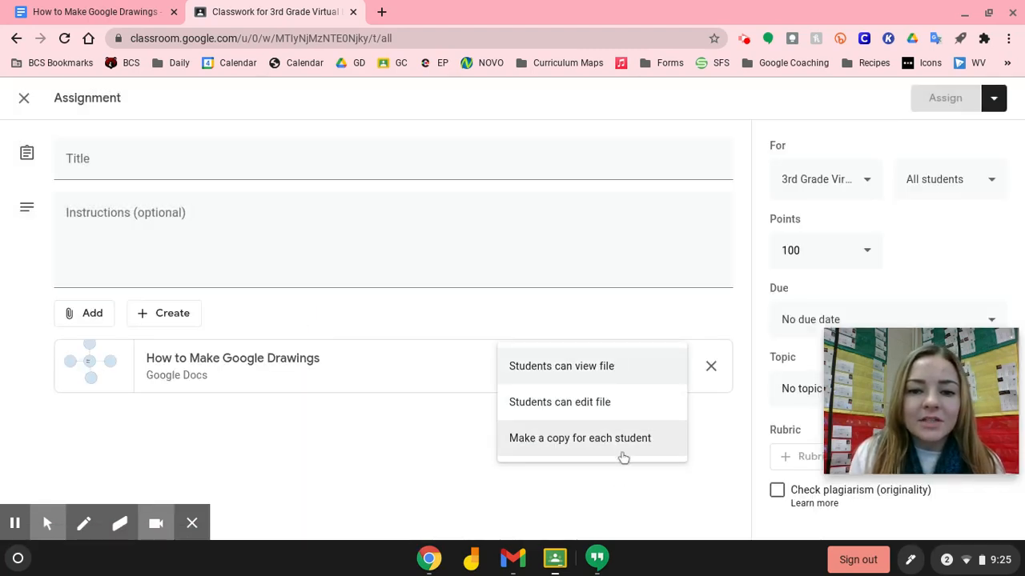
click(623, 440)
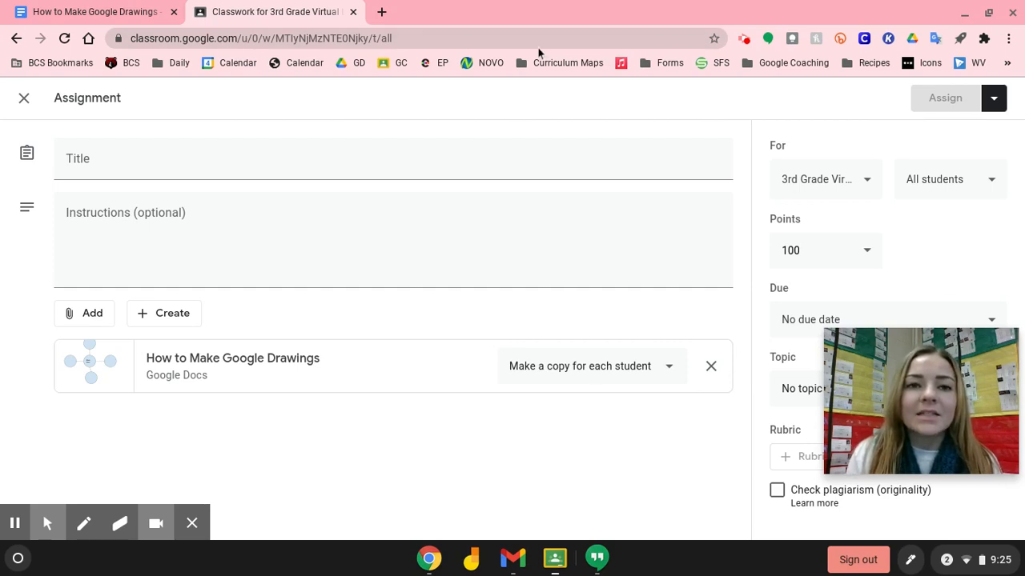
click(351, 12)
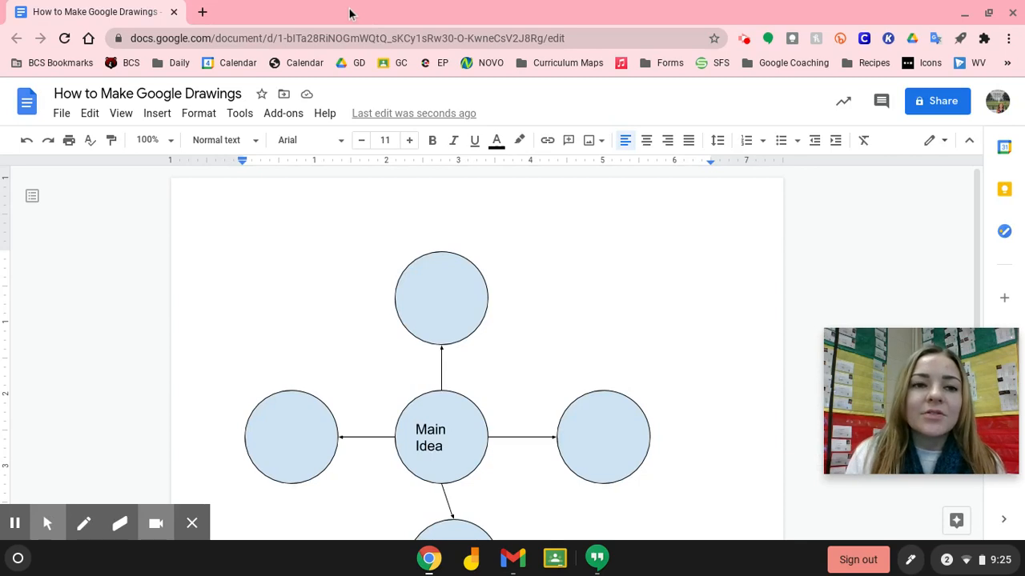